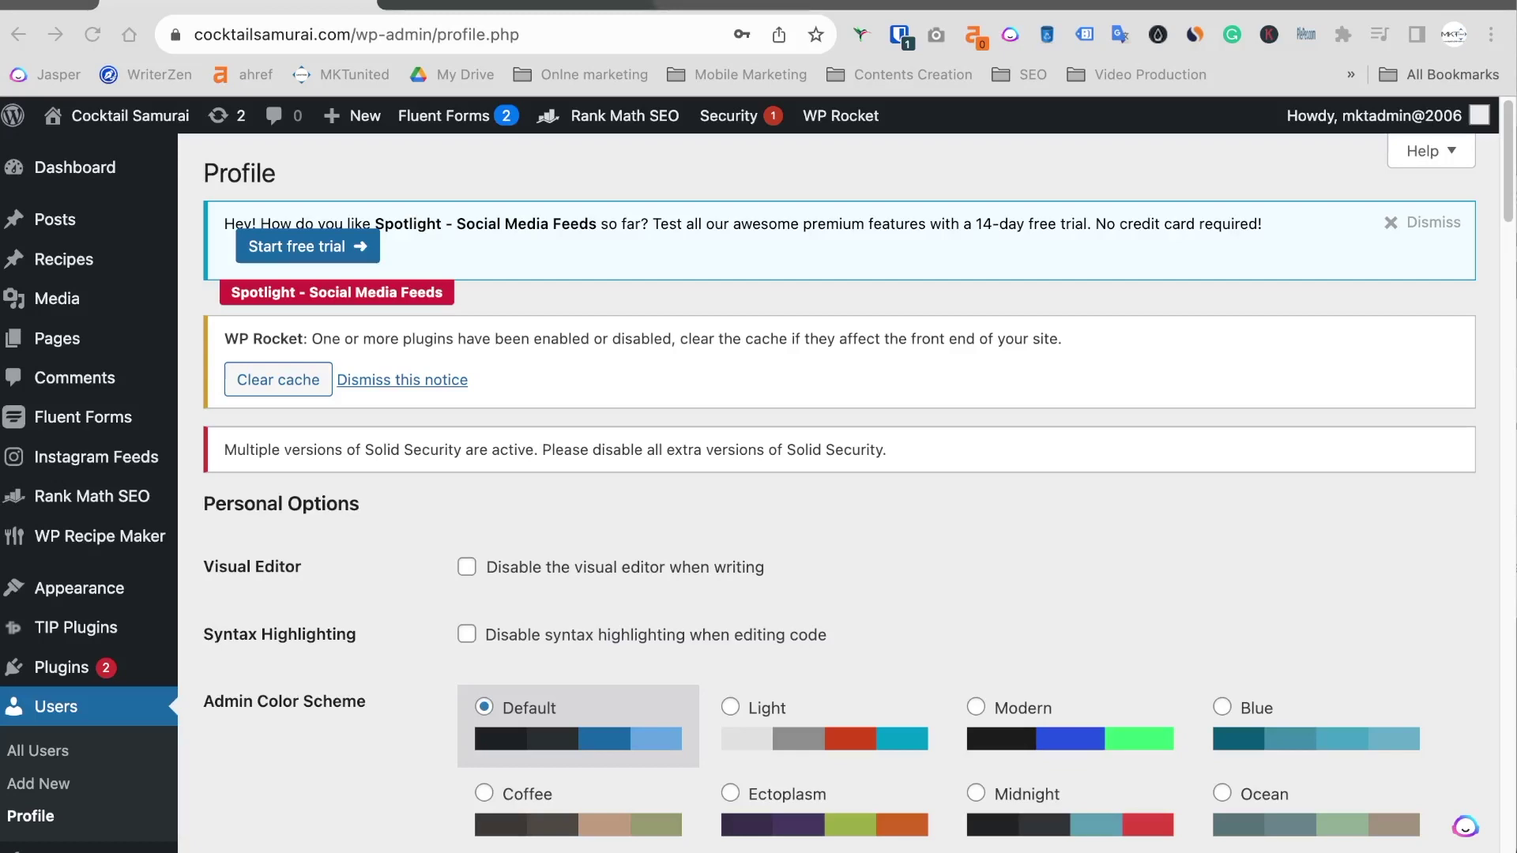
Scroll through the Profile page, then go to the Installed Plugins list
scroll(348, 600, down, 15)
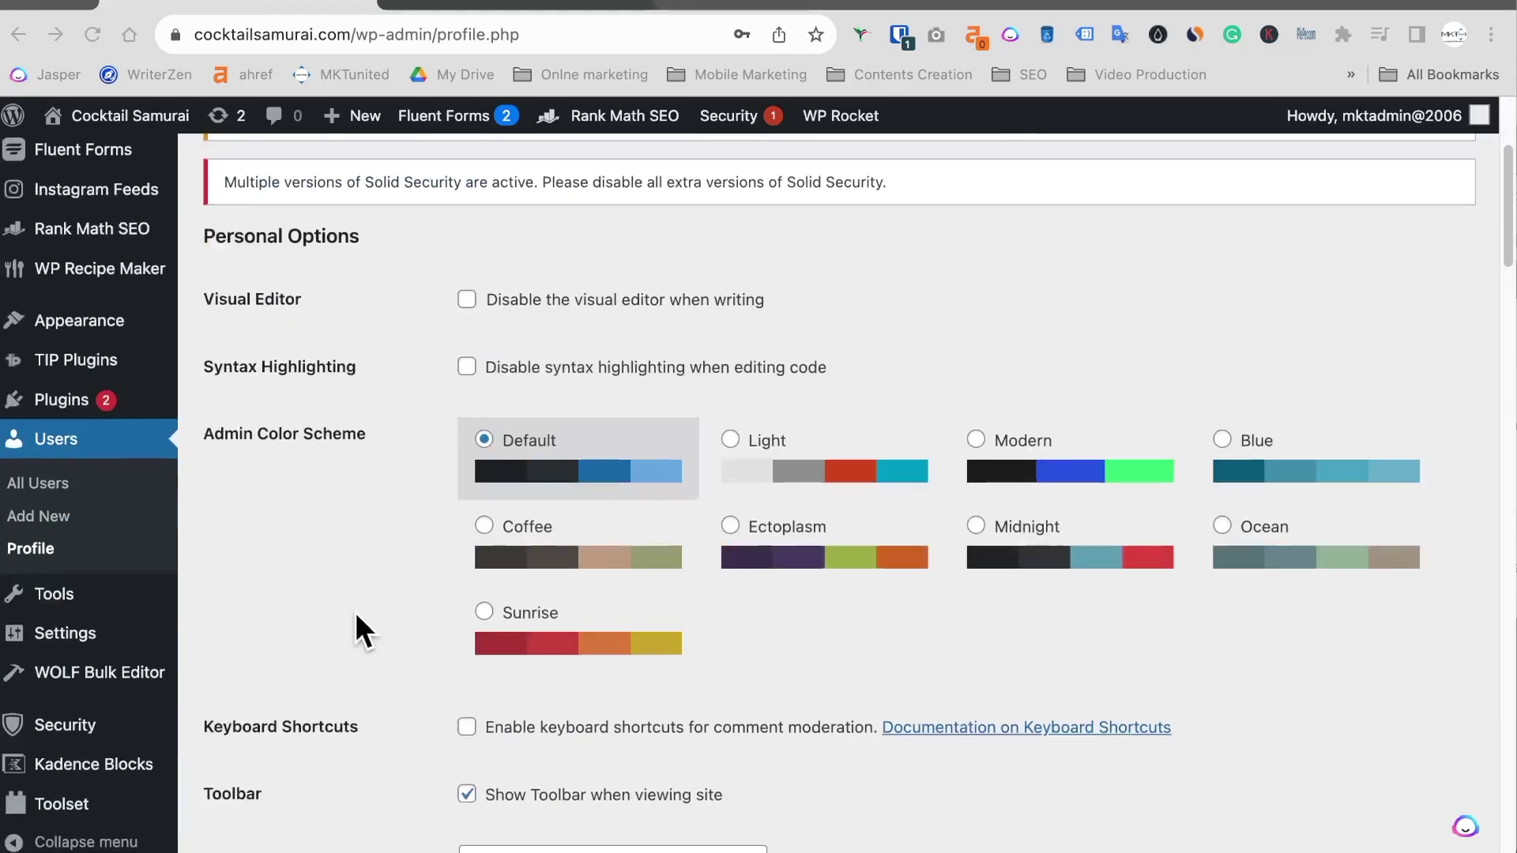
scroll(395, 659, down, 10)
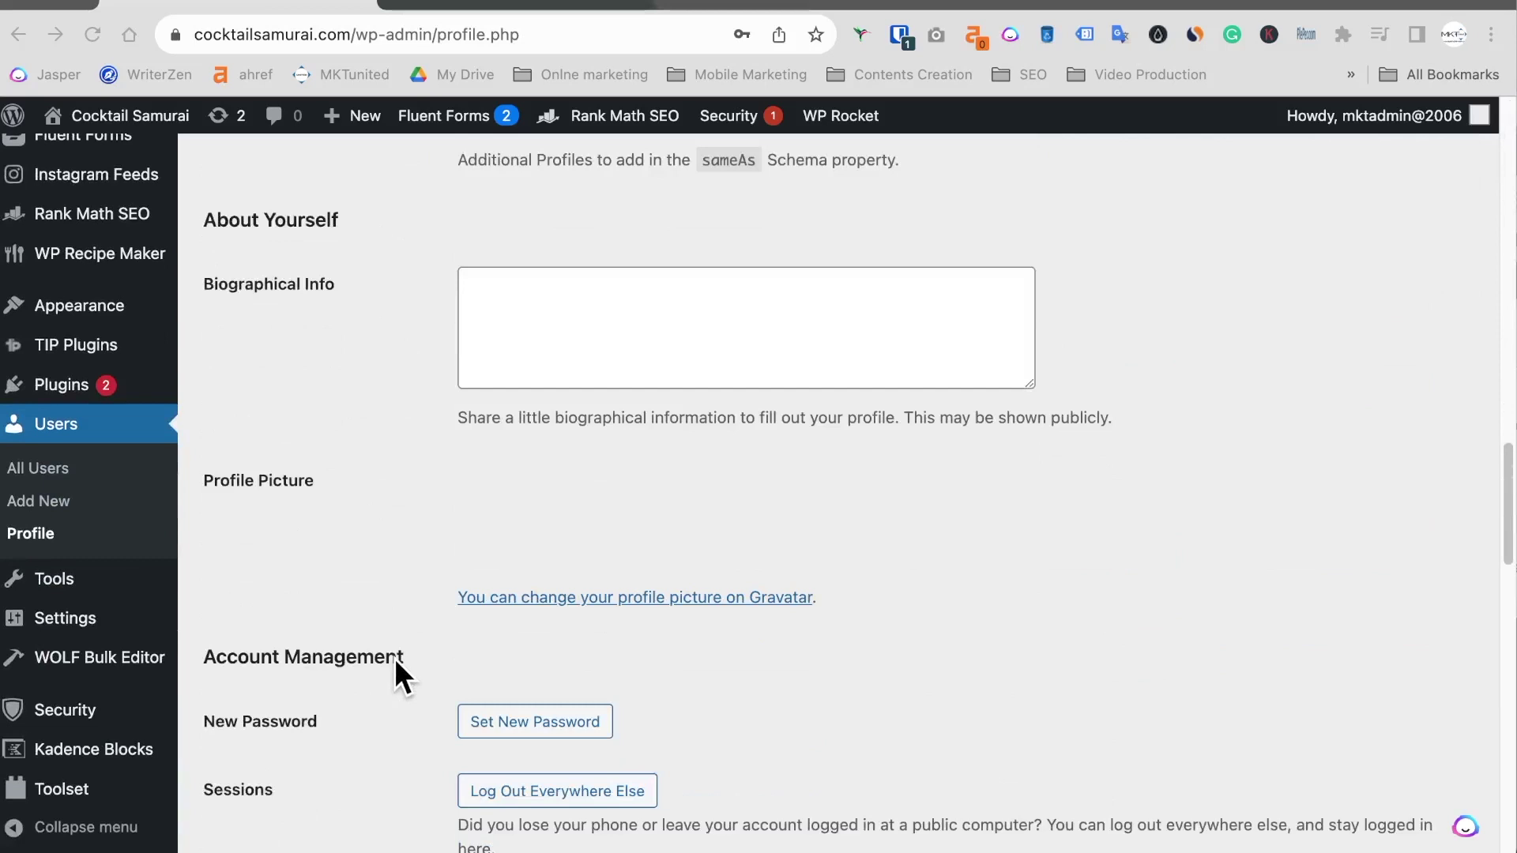
scroll(395, 671, down, 3)
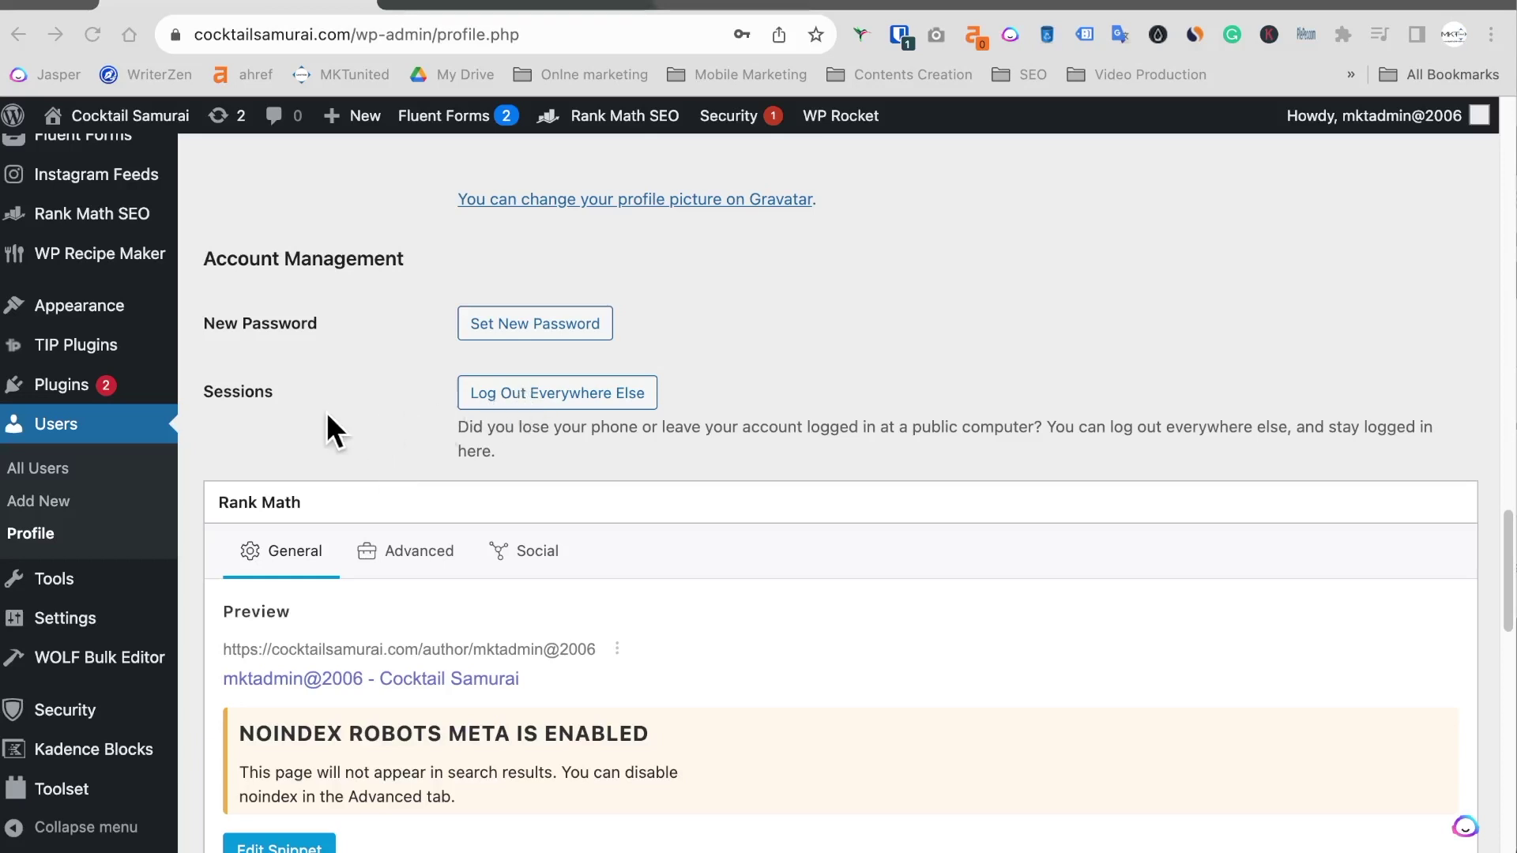
scroll(332, 450, down, 2)
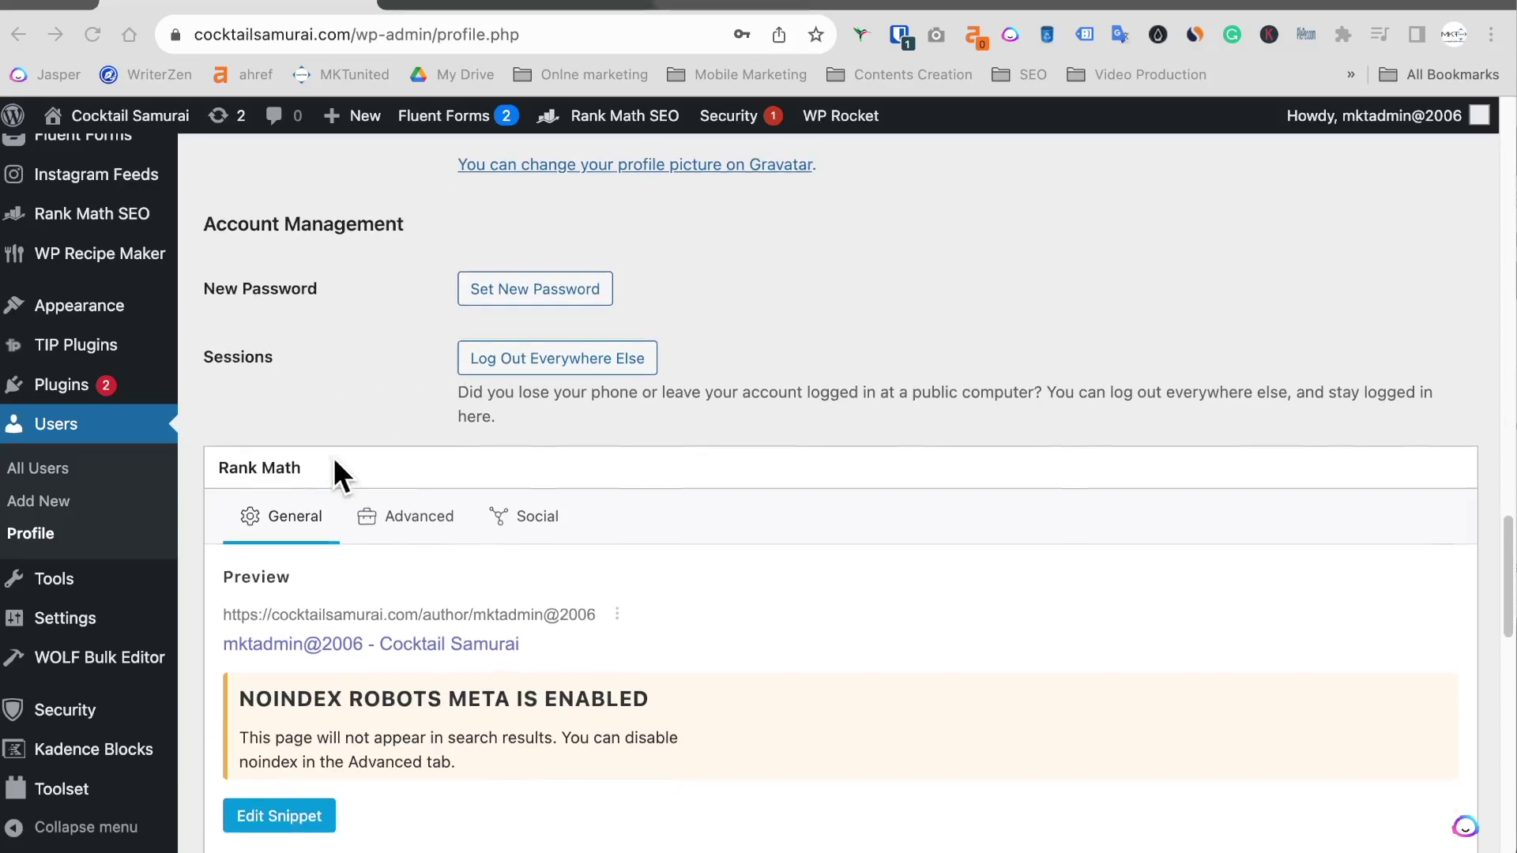
scroll(343, 461, down, 4)
scroll(343, 461, up, 14)
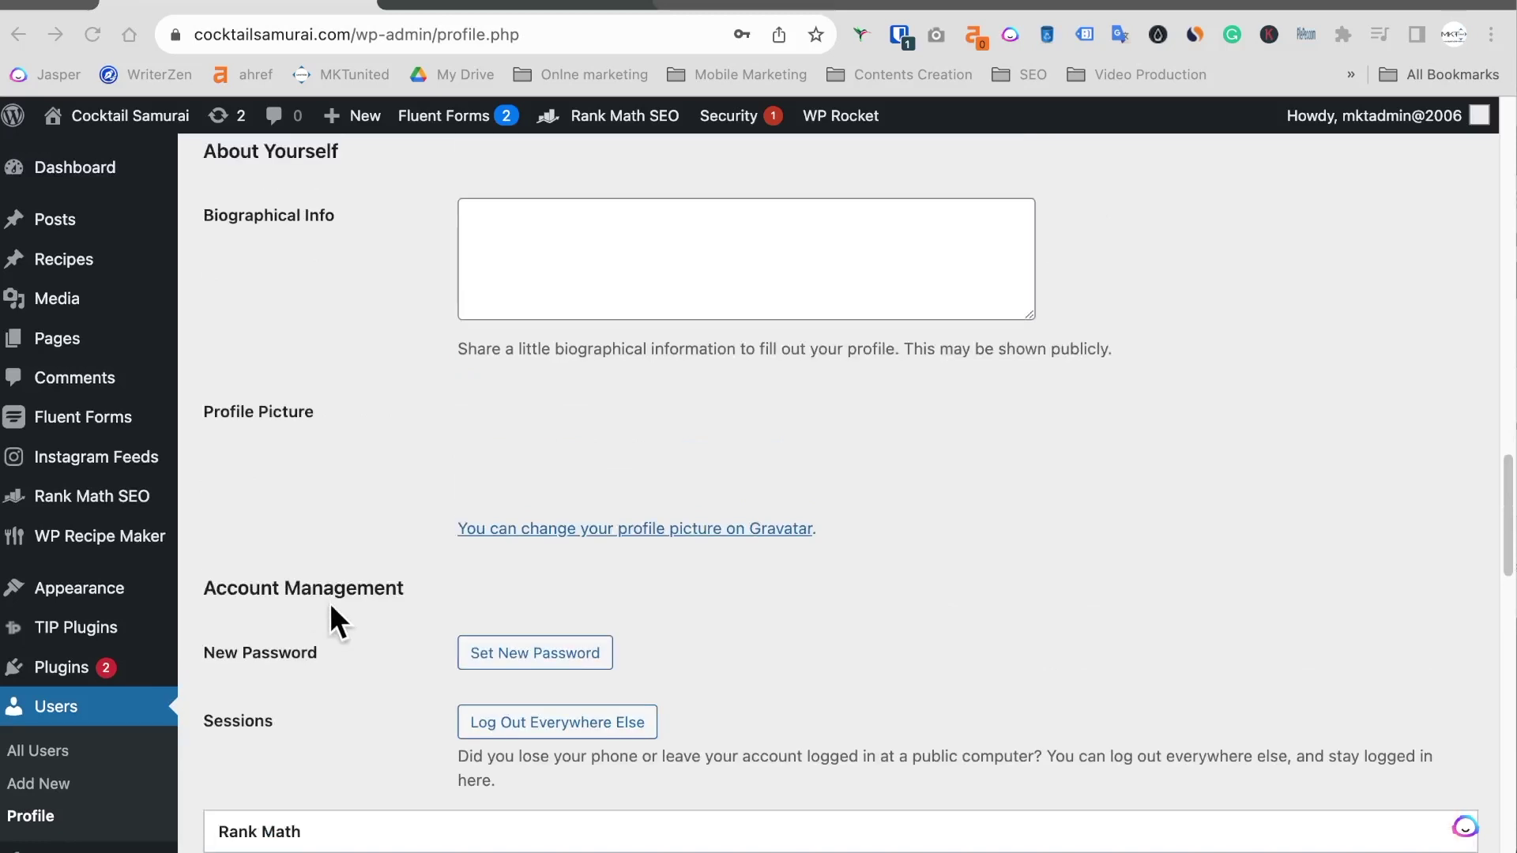
scroll(463, 796, down, 1)
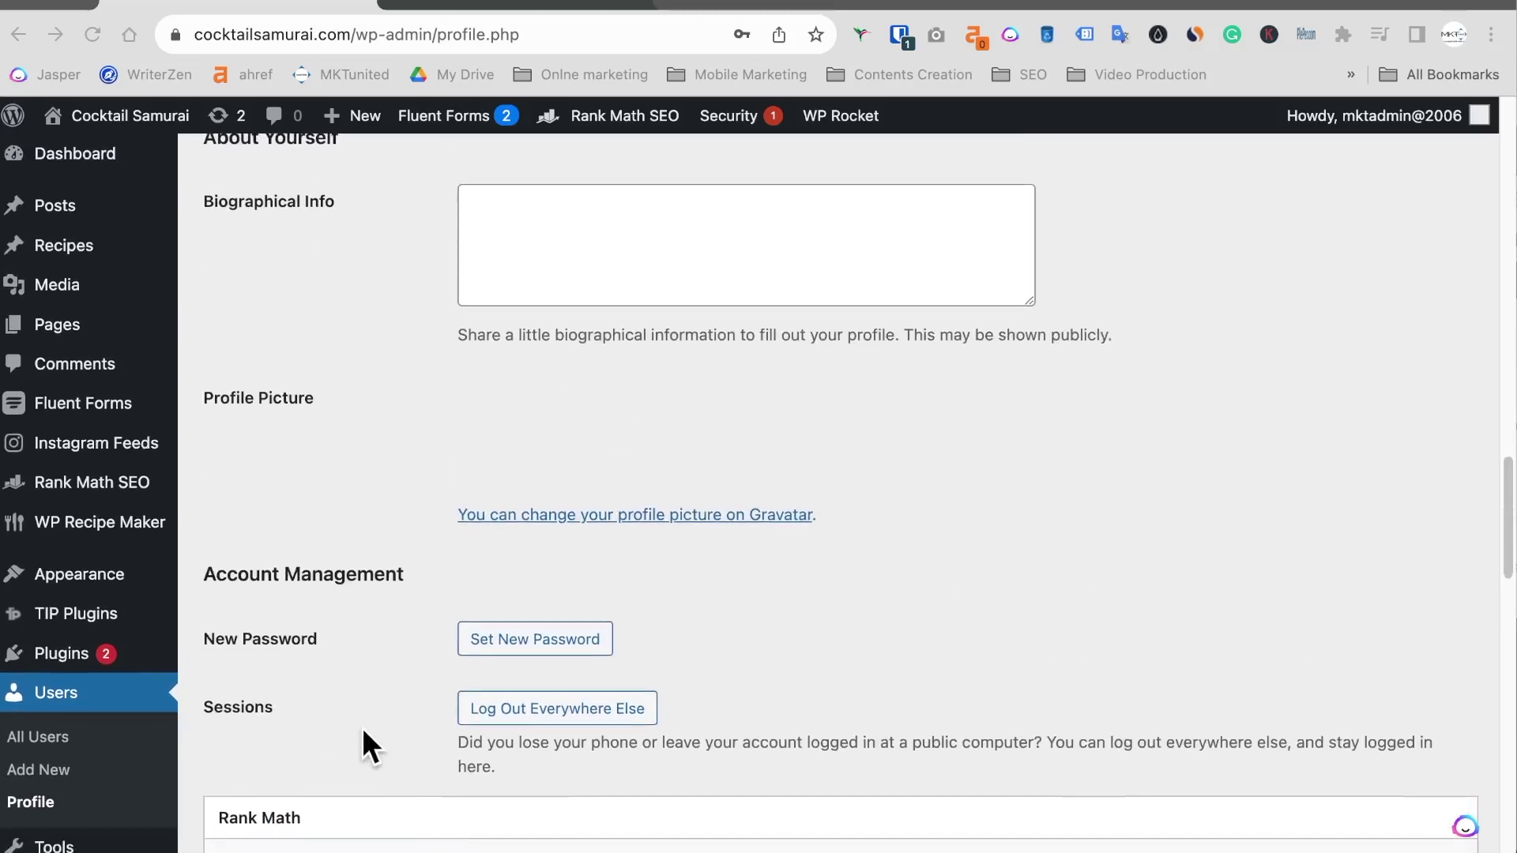
scroll(322, 697, down, 3)
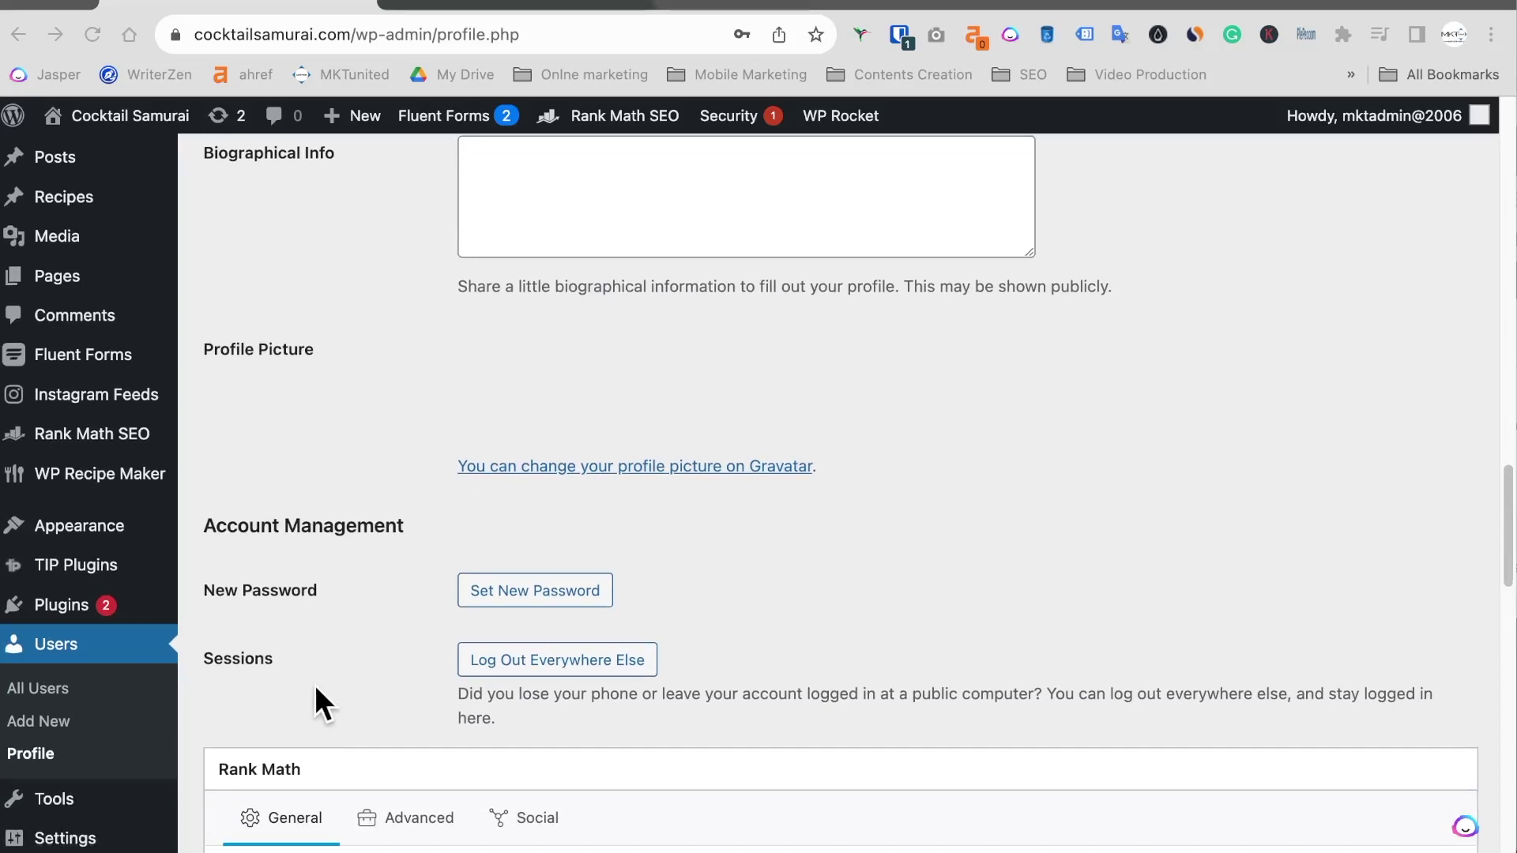
click(66, 604)
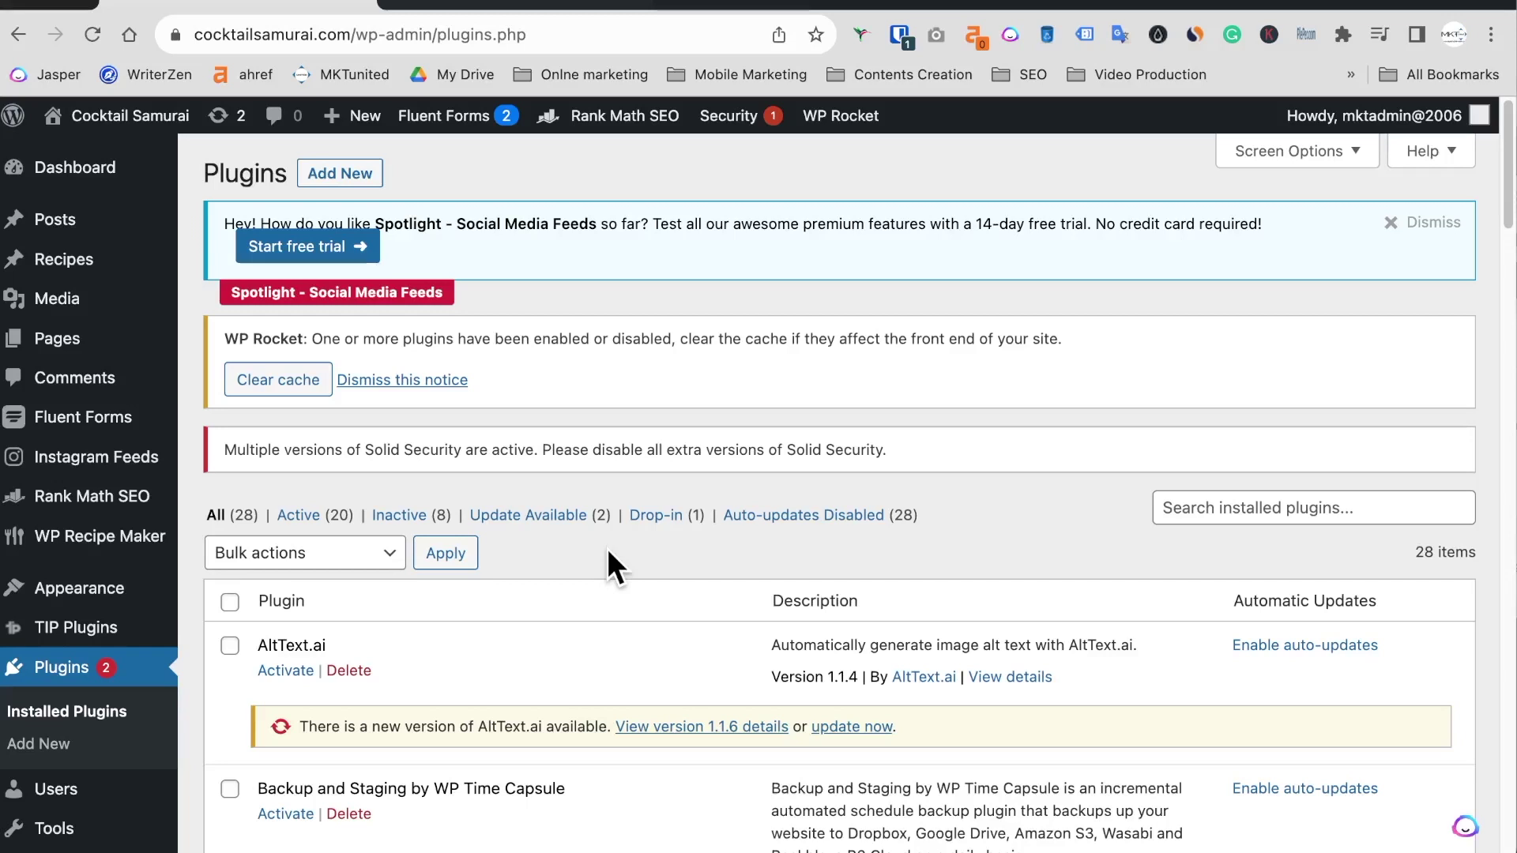
Scroll the plugins list to the active Solid Security Basic 9.0.0 and Pro 8.0.2 rows
scroll(589, 561, down, 20)
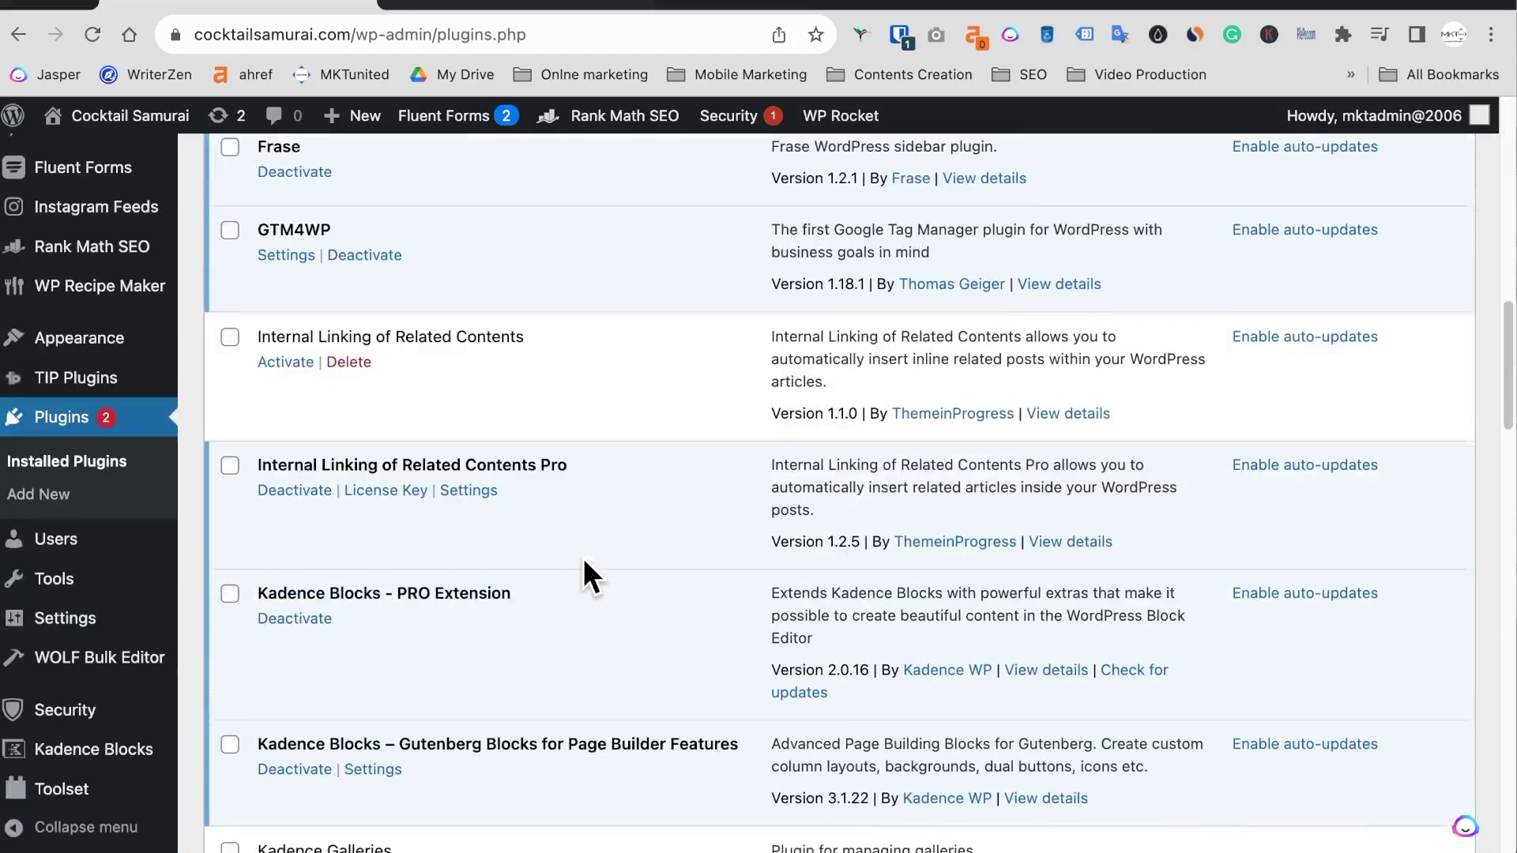
scroll(583, 558, down, 10)
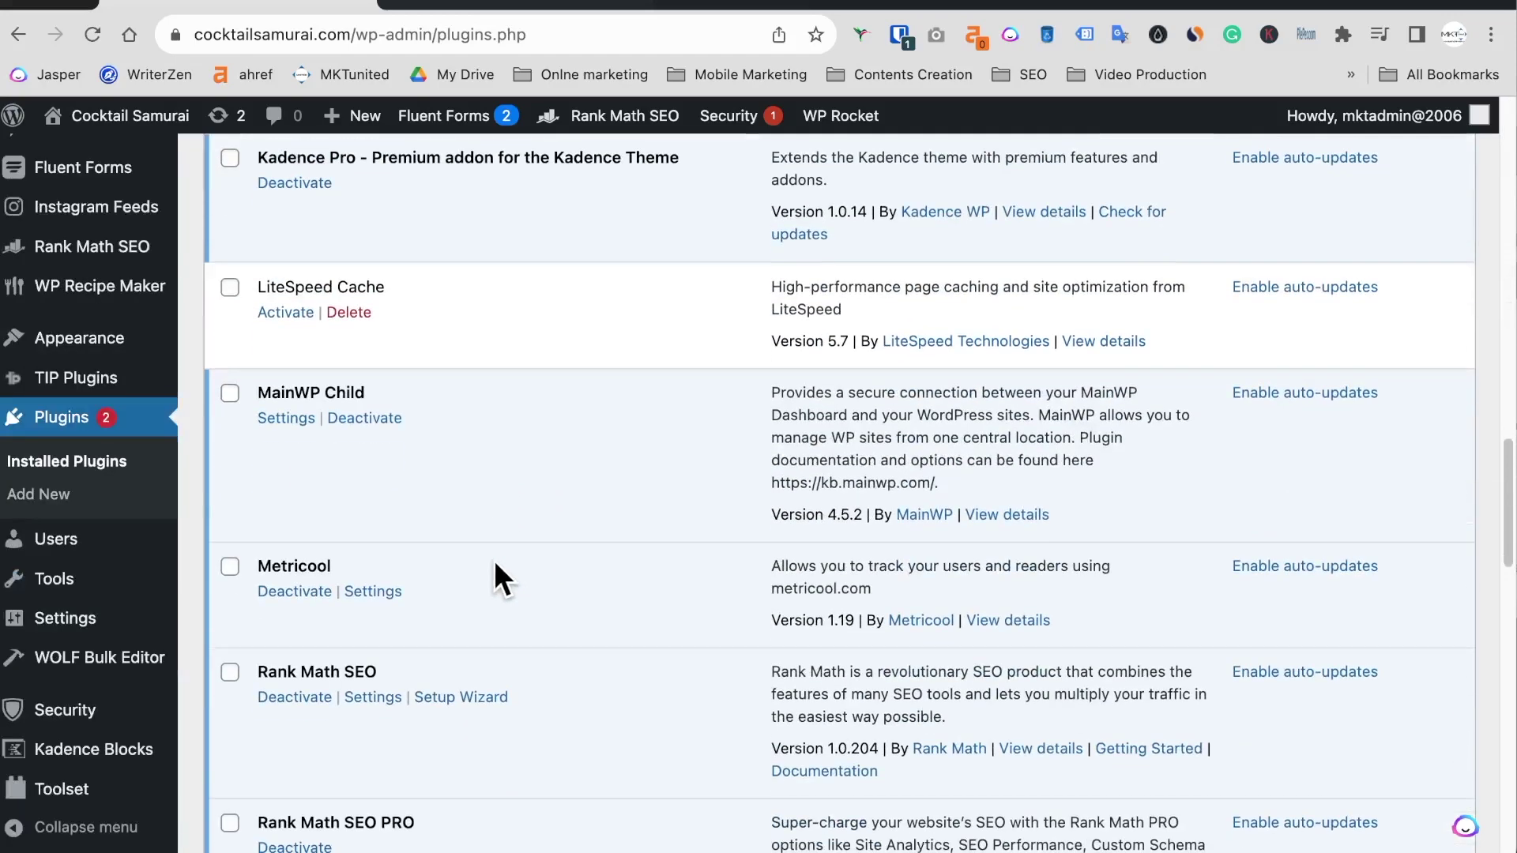
scroll(495, 559, down, 15)
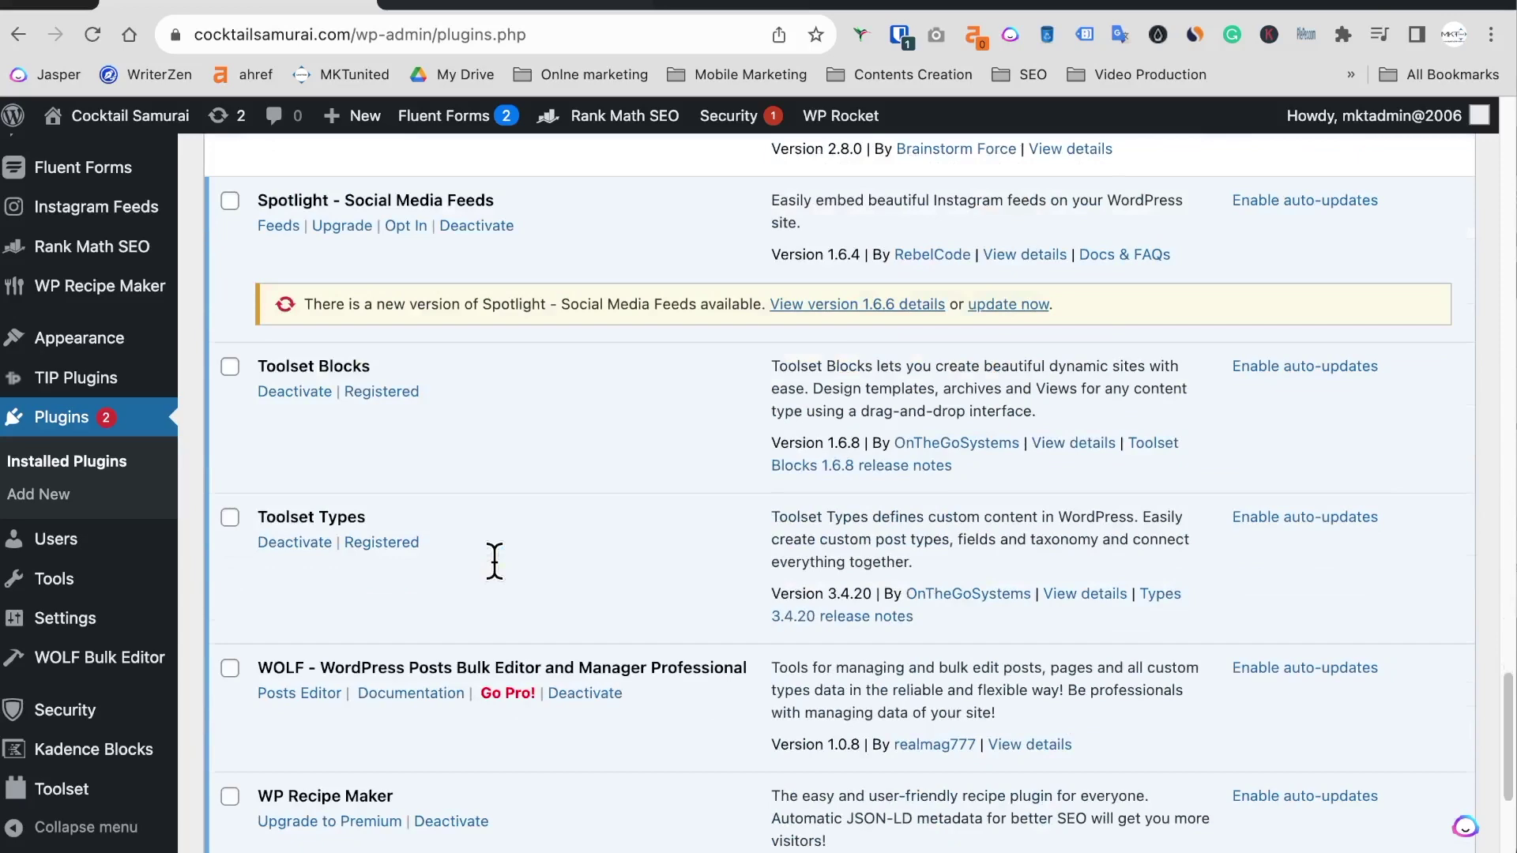
scroll(490, 565, up, 8)
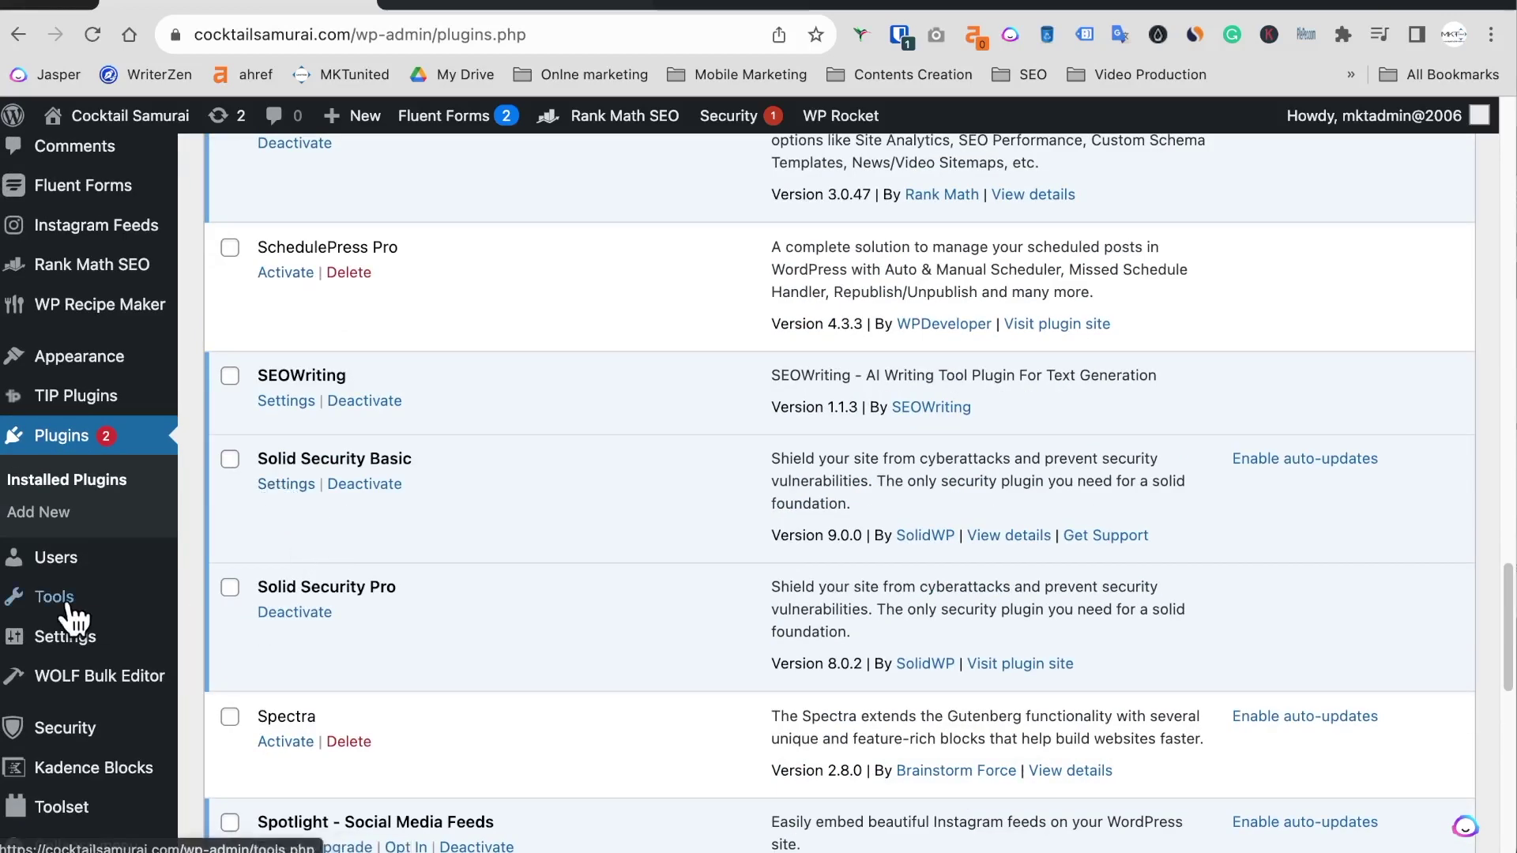
Open the Solid Security User Groups settings for Administrator Users
mouse_move(130, 741)
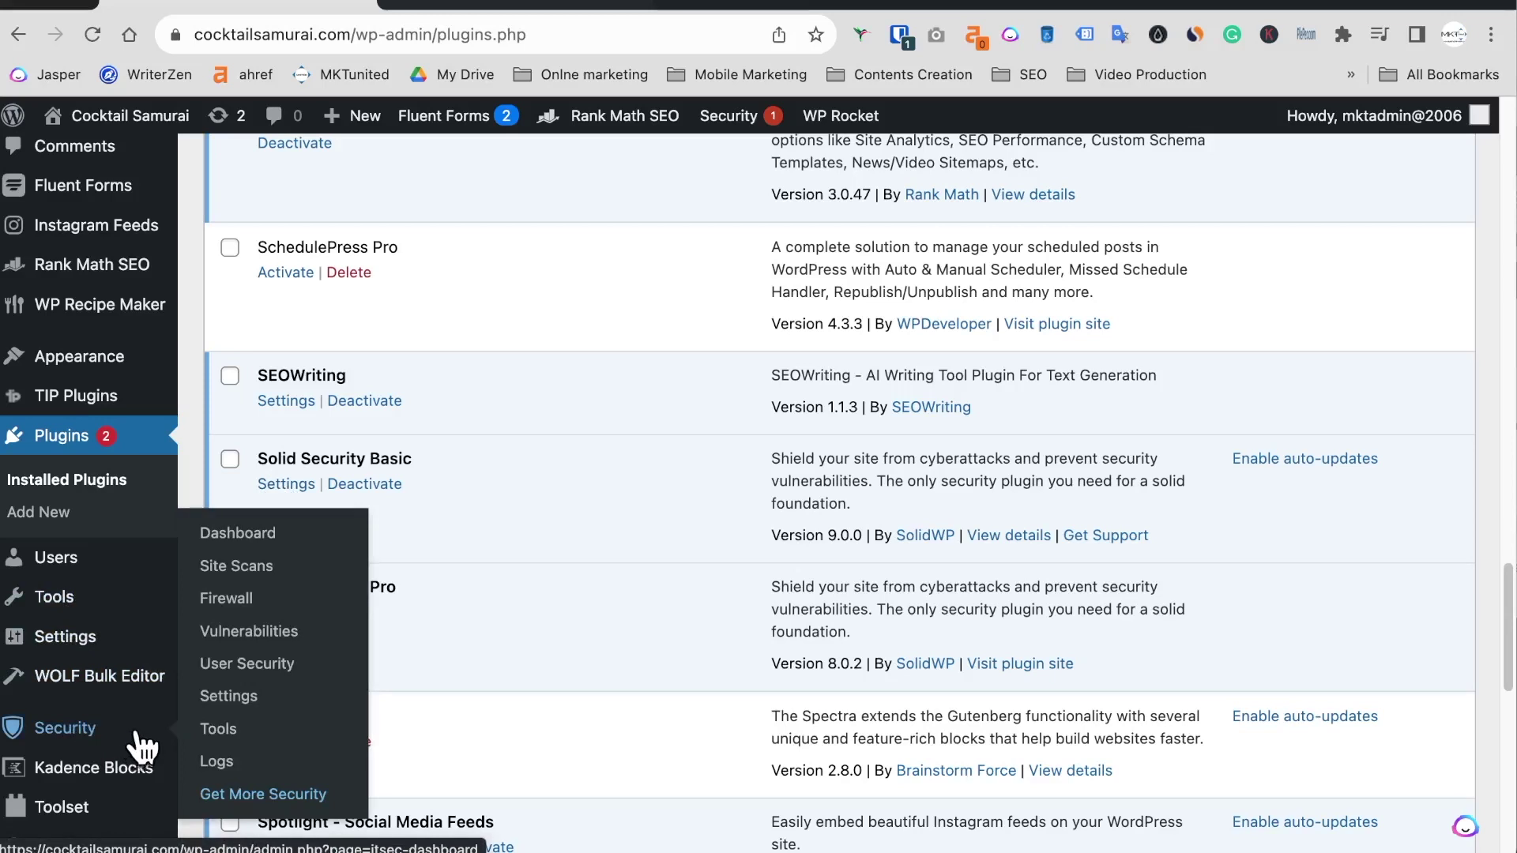
click(239, 695)
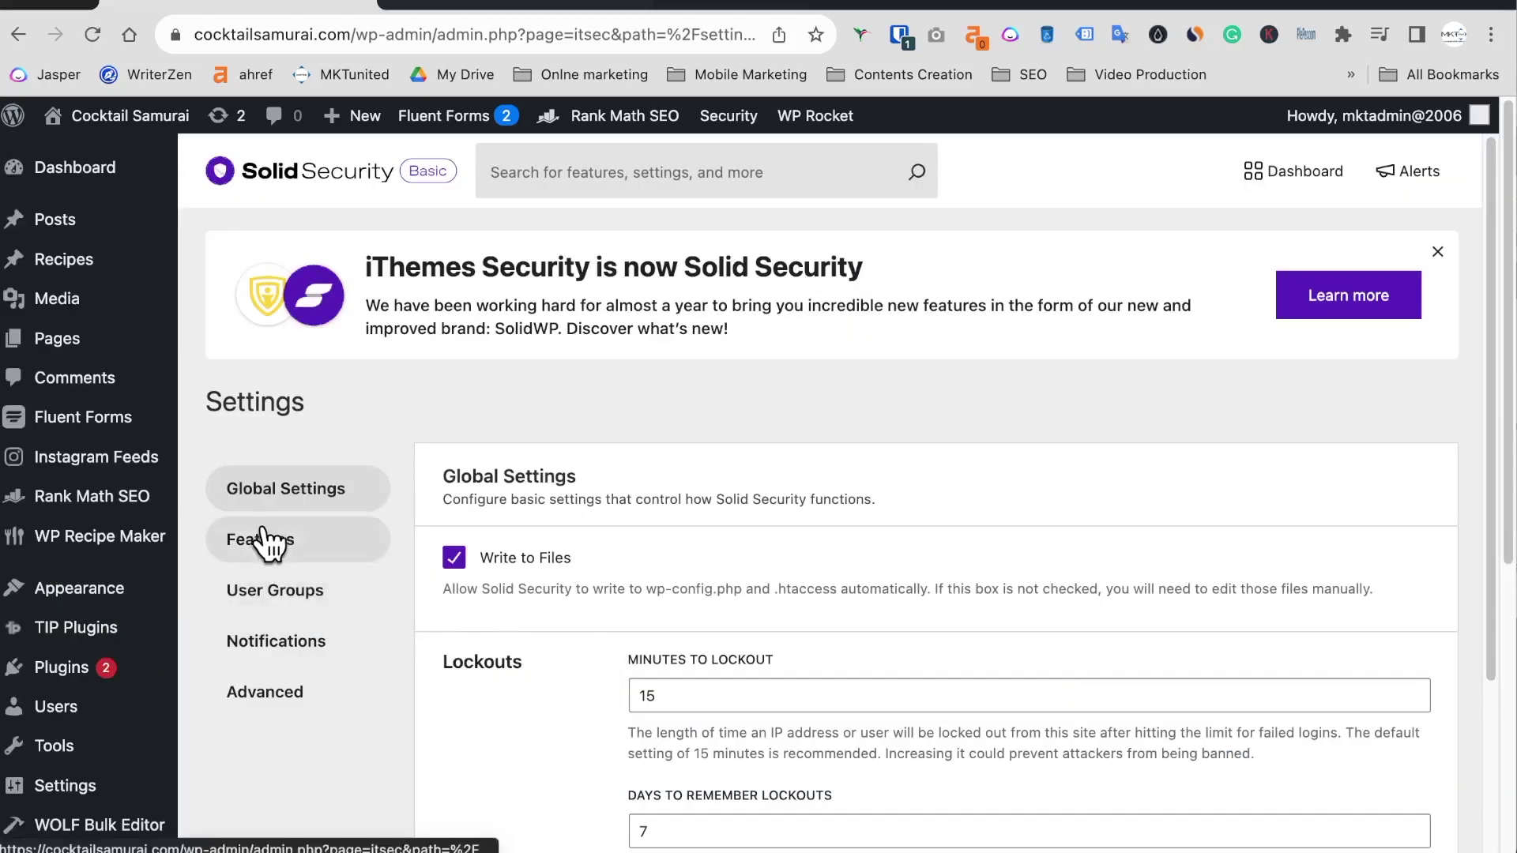
click(273, 540)
scroll(547, 555, down, 1)
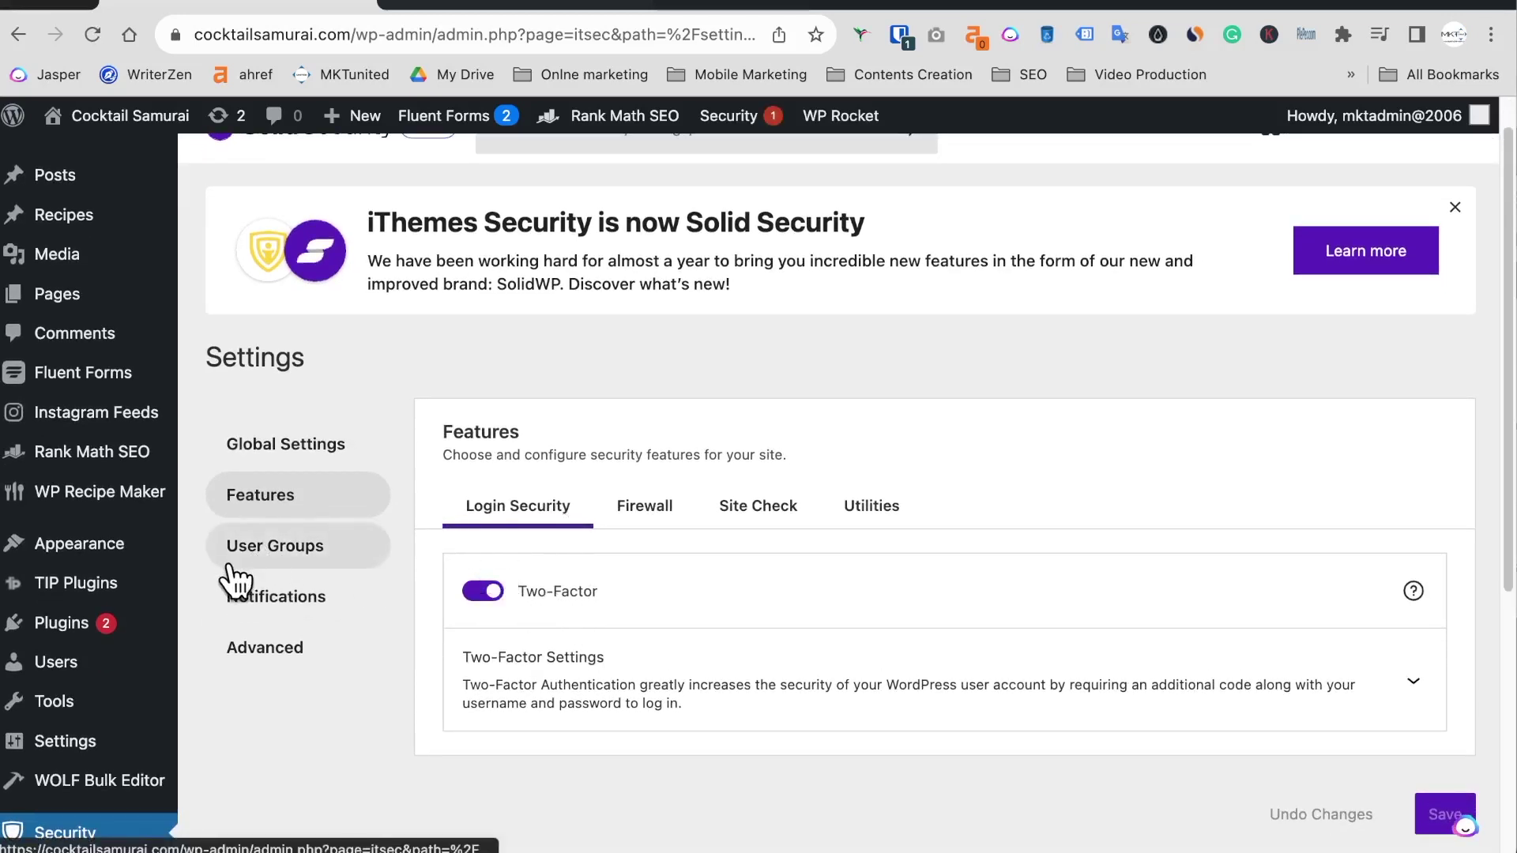
click(259, 565)
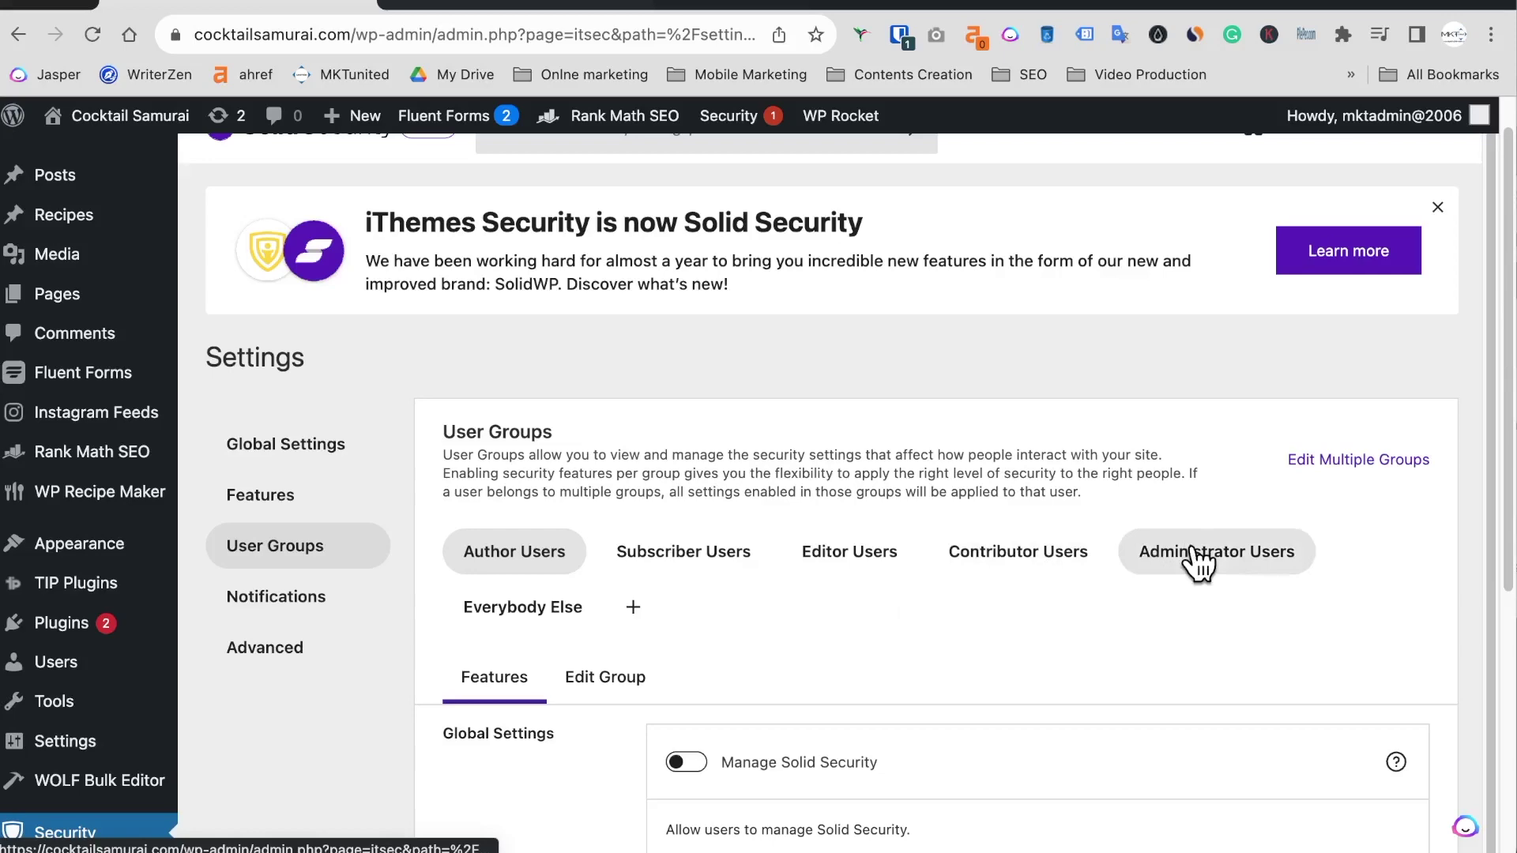
click(1262, 562)
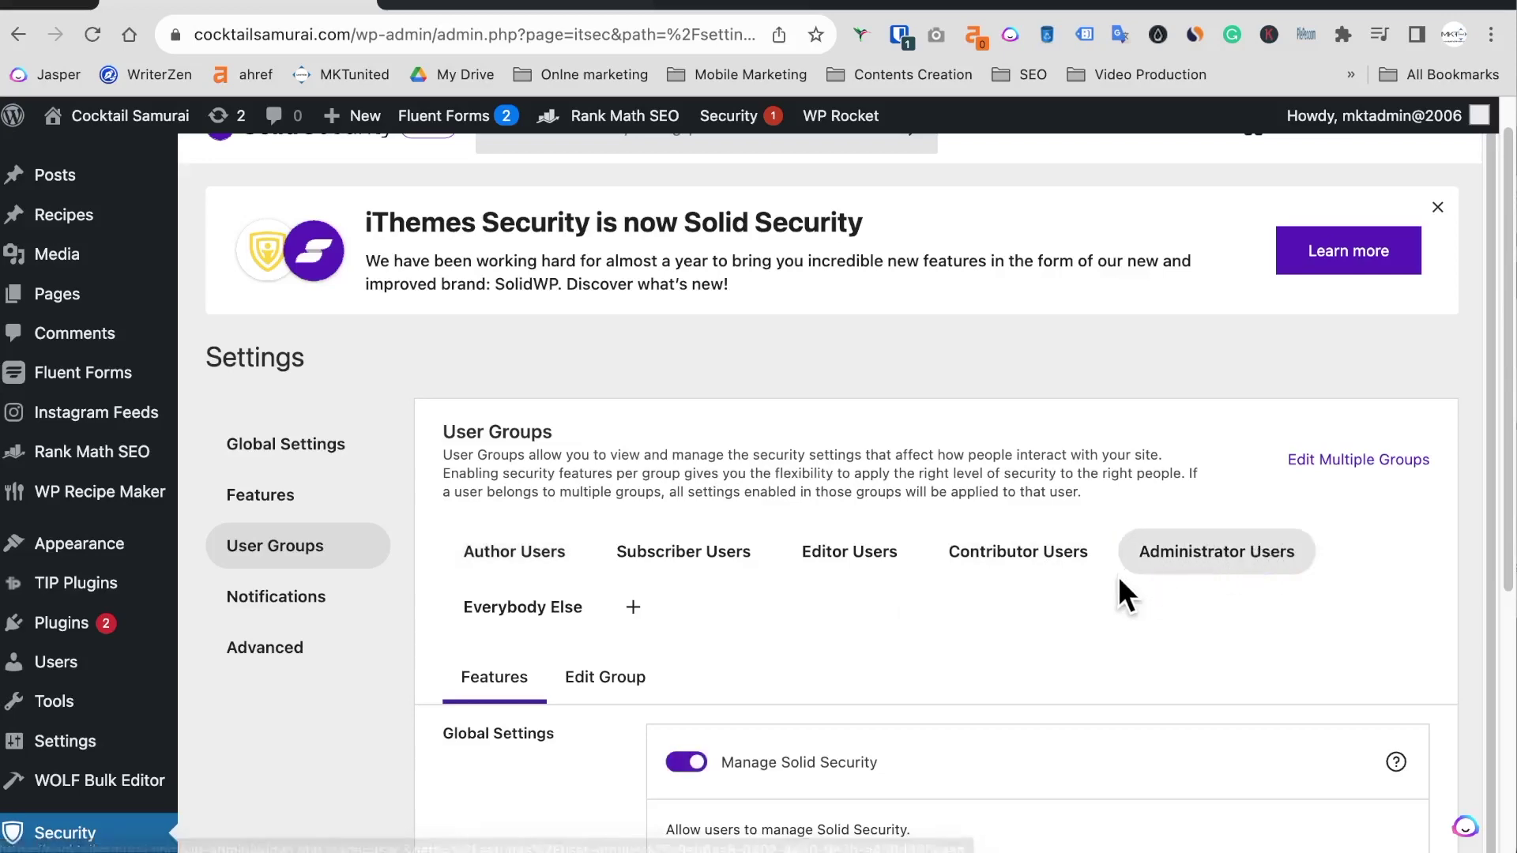
Turn on Application Passwords under Two-Factor, save, and select the resulting validation error
scroll(941, 611, down, 5)
scroll(901, 616, down, 3)
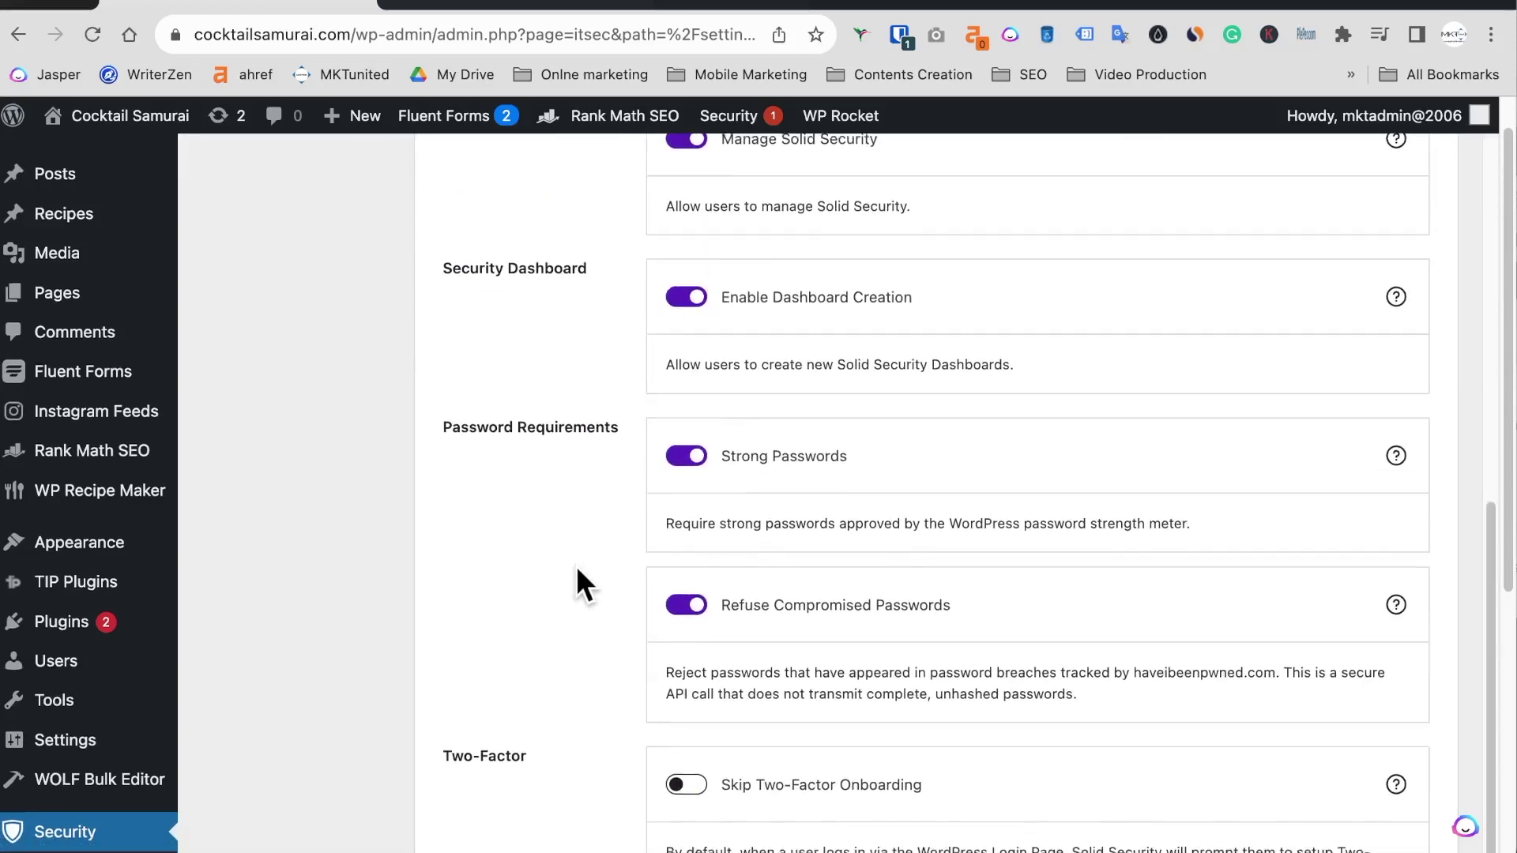
scroll(579, 582, down, 5)
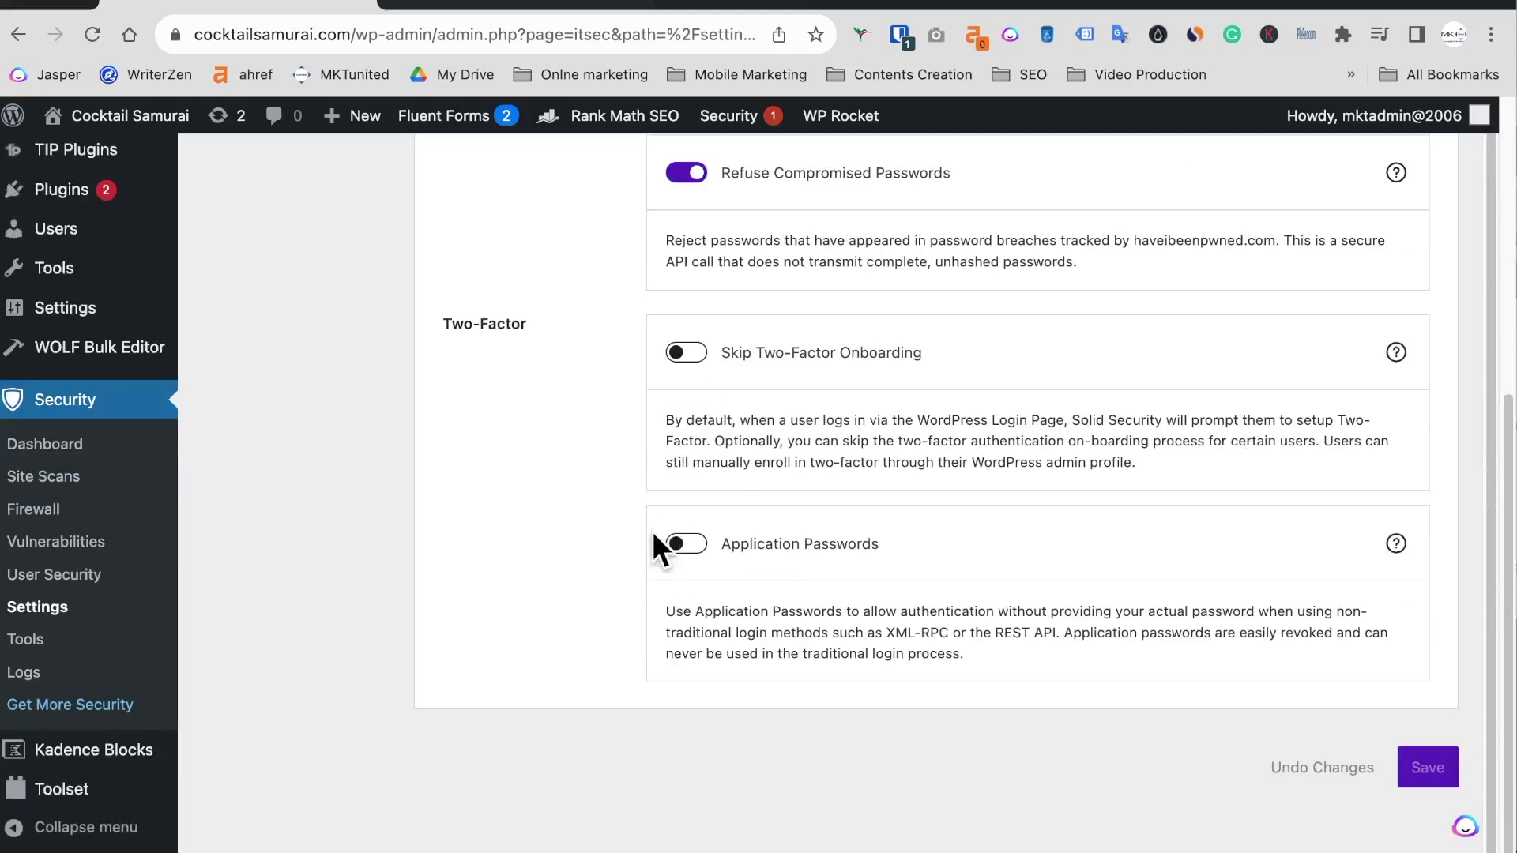
click(687, 545)
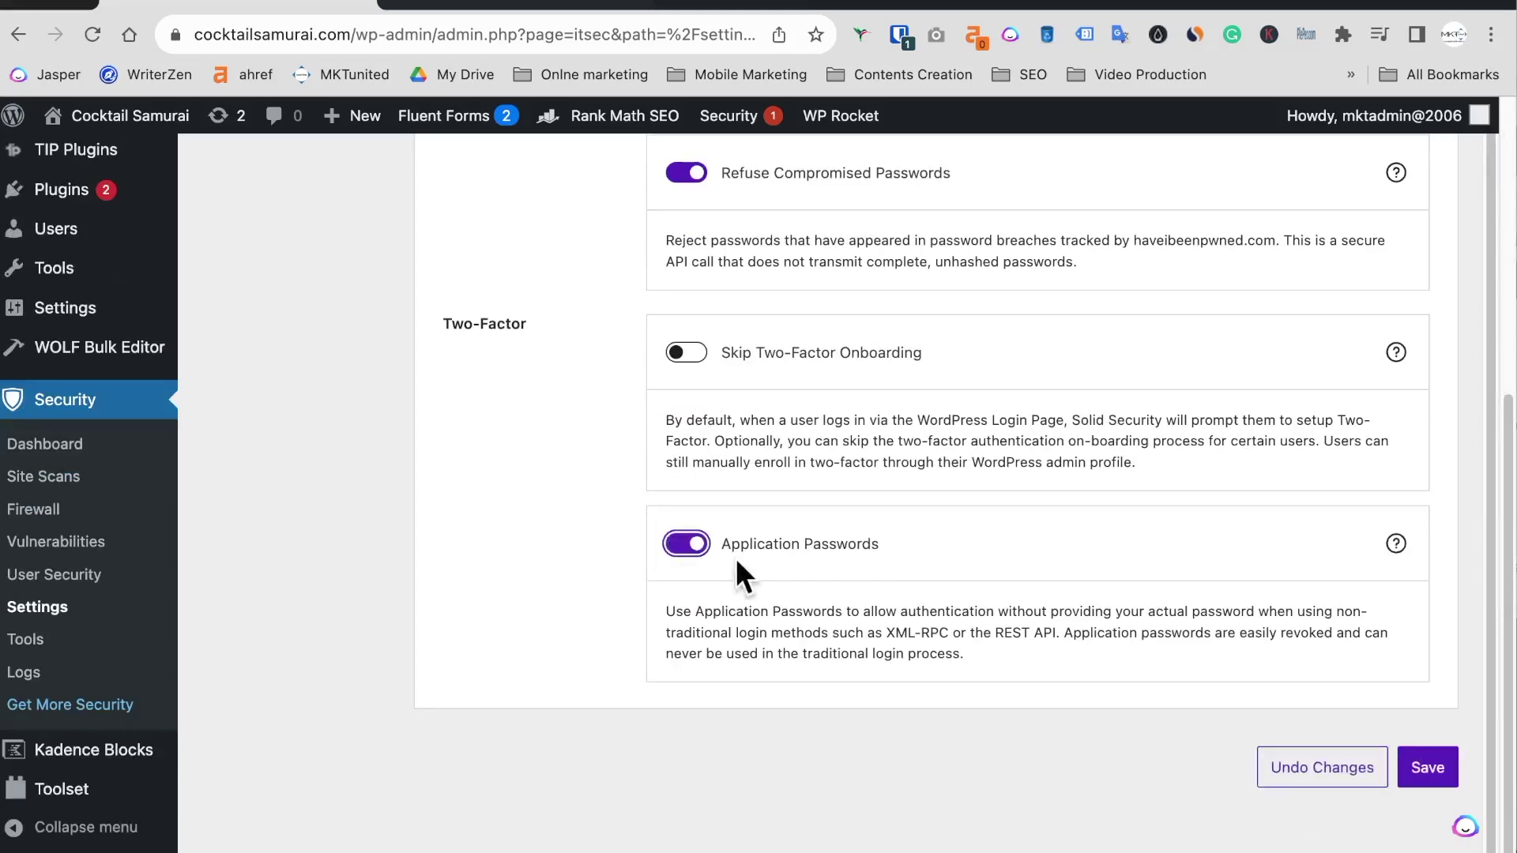
click(1426, 772)
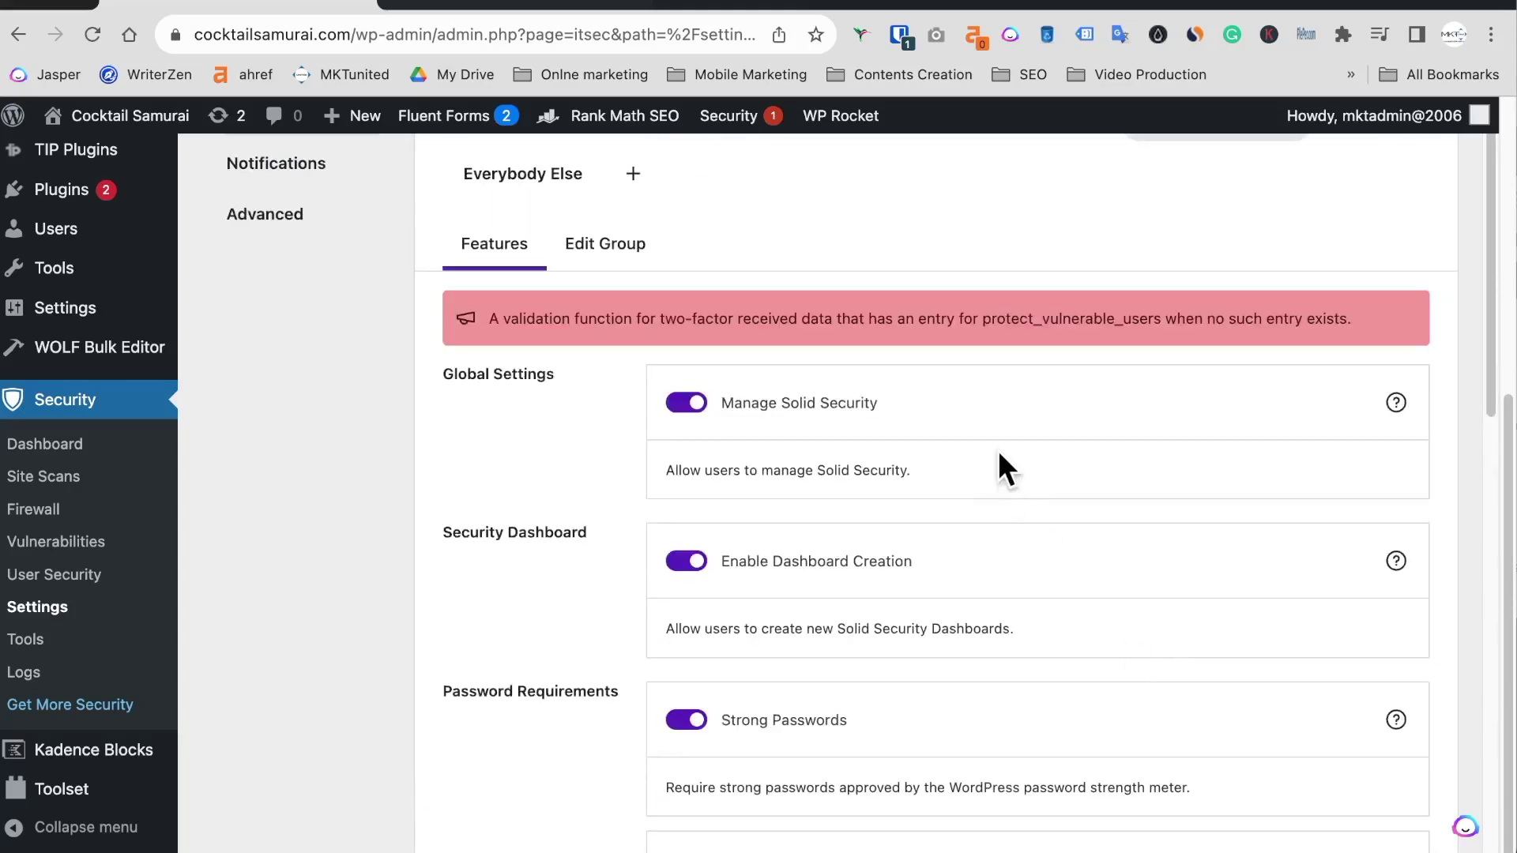
triple_click(889, 316)
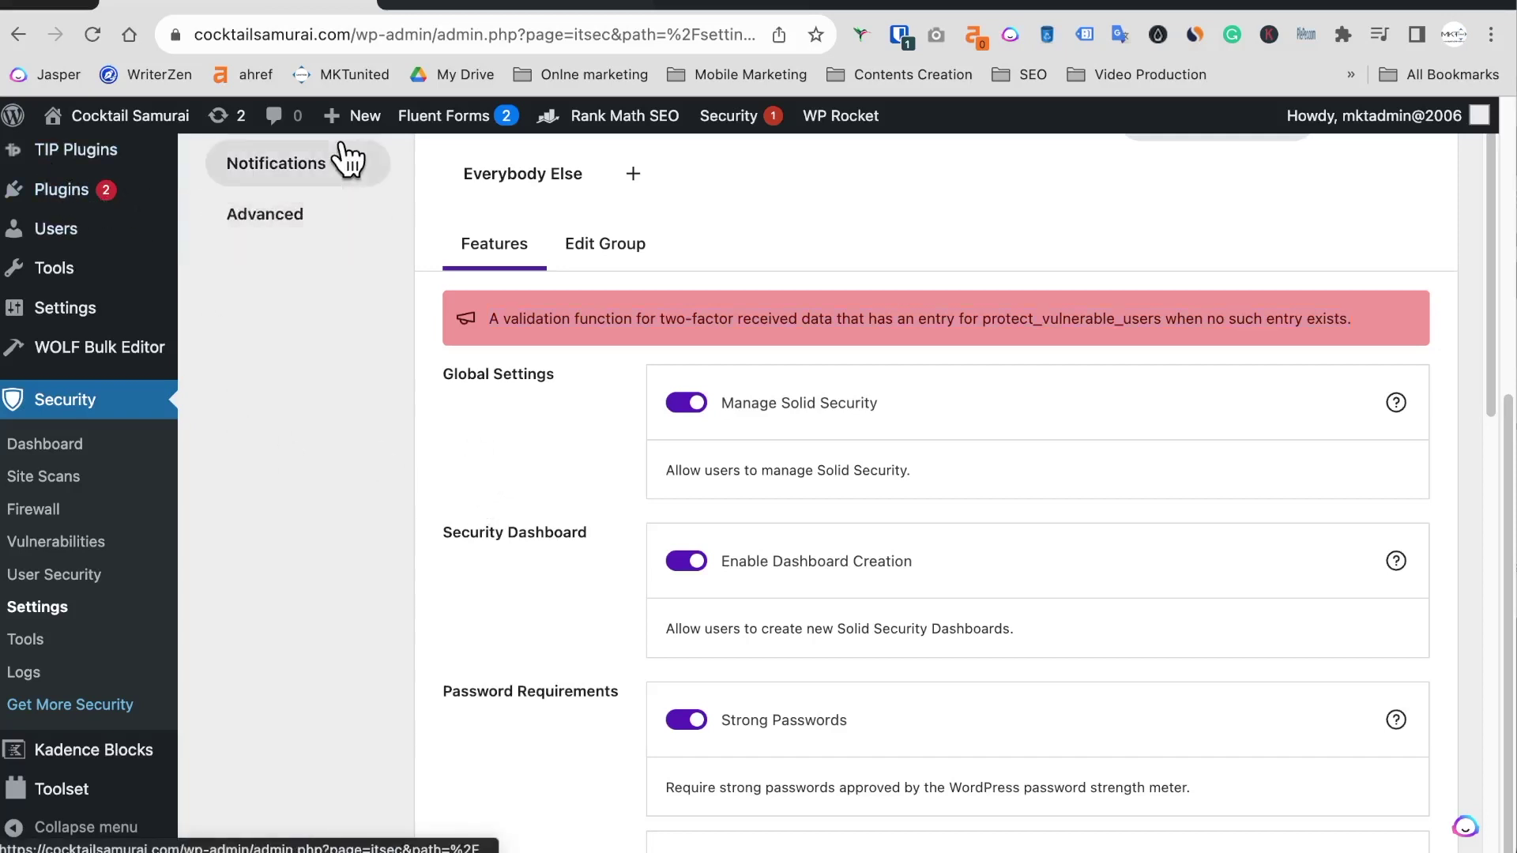
Deactivate Solid Security Pro and Solid Security Basic in the Installed Plugins list
mouse_move(176, 193)
click(253, 199)
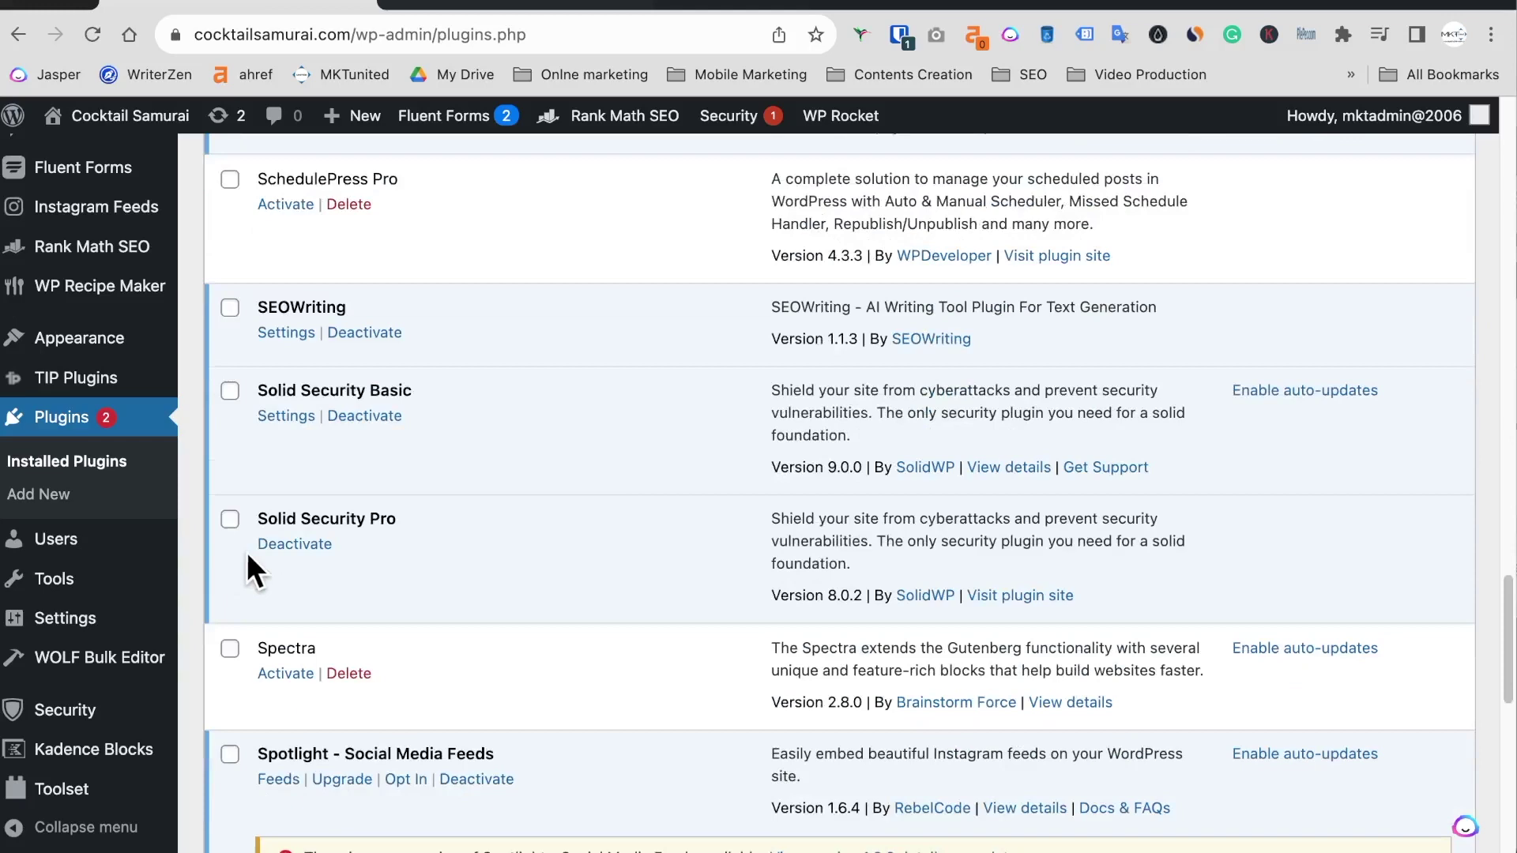
click(306, 541)
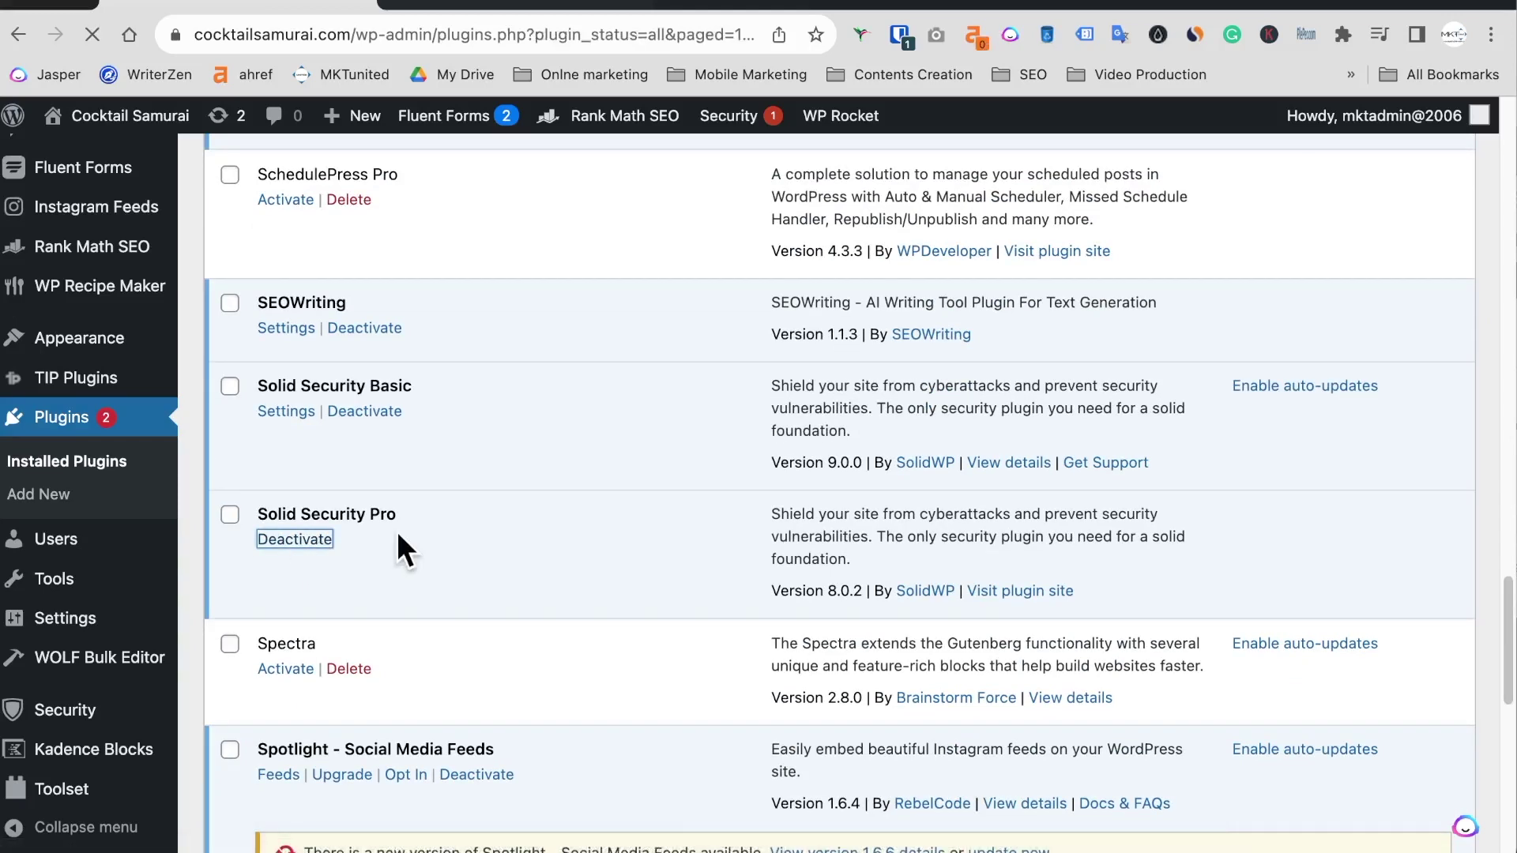
scroll(348, 555, down, 20)
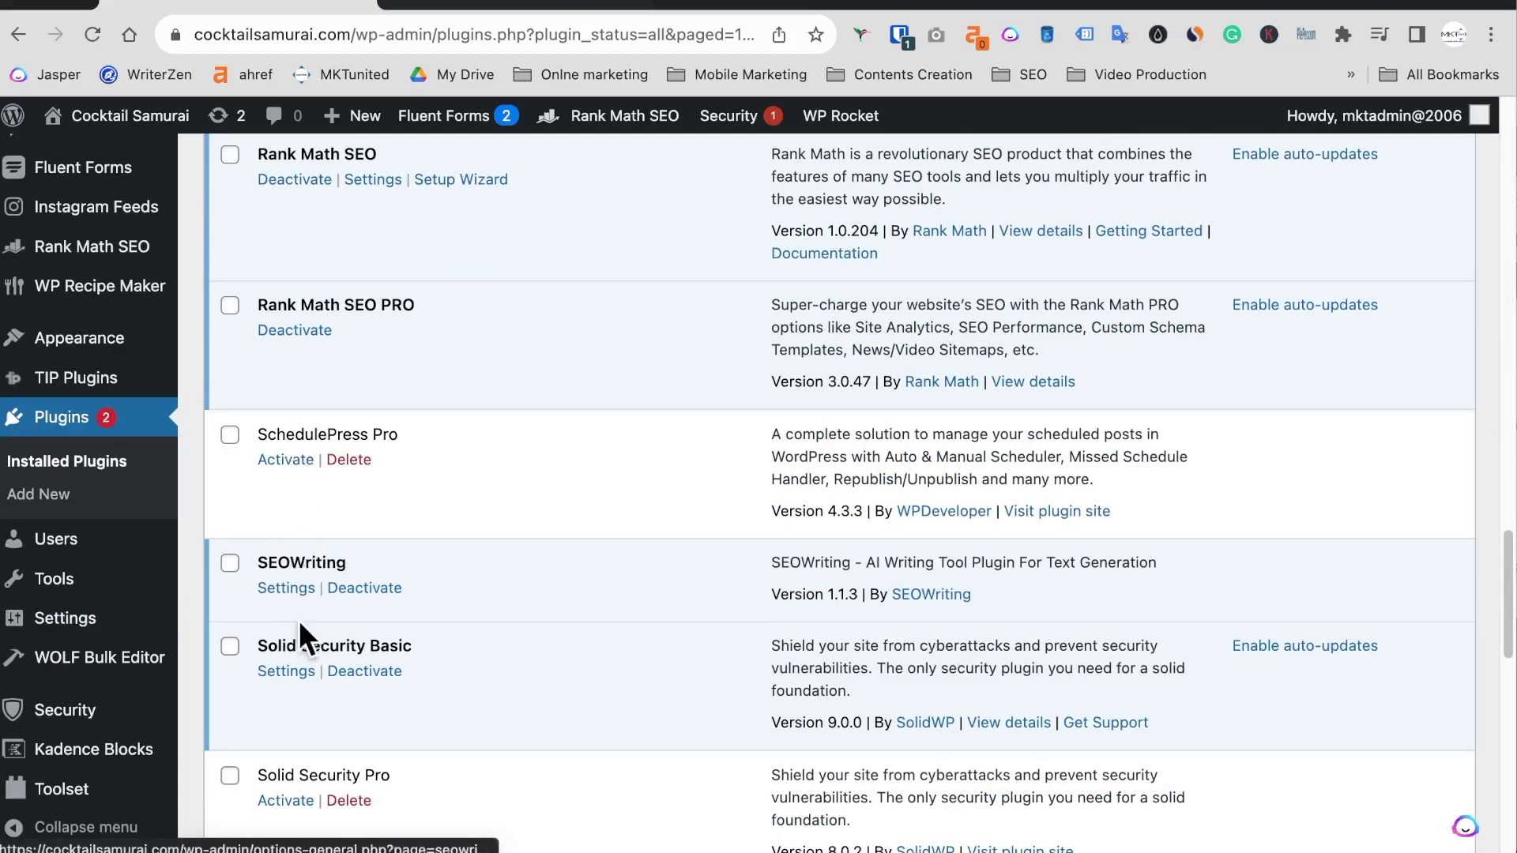
click(383, 671)
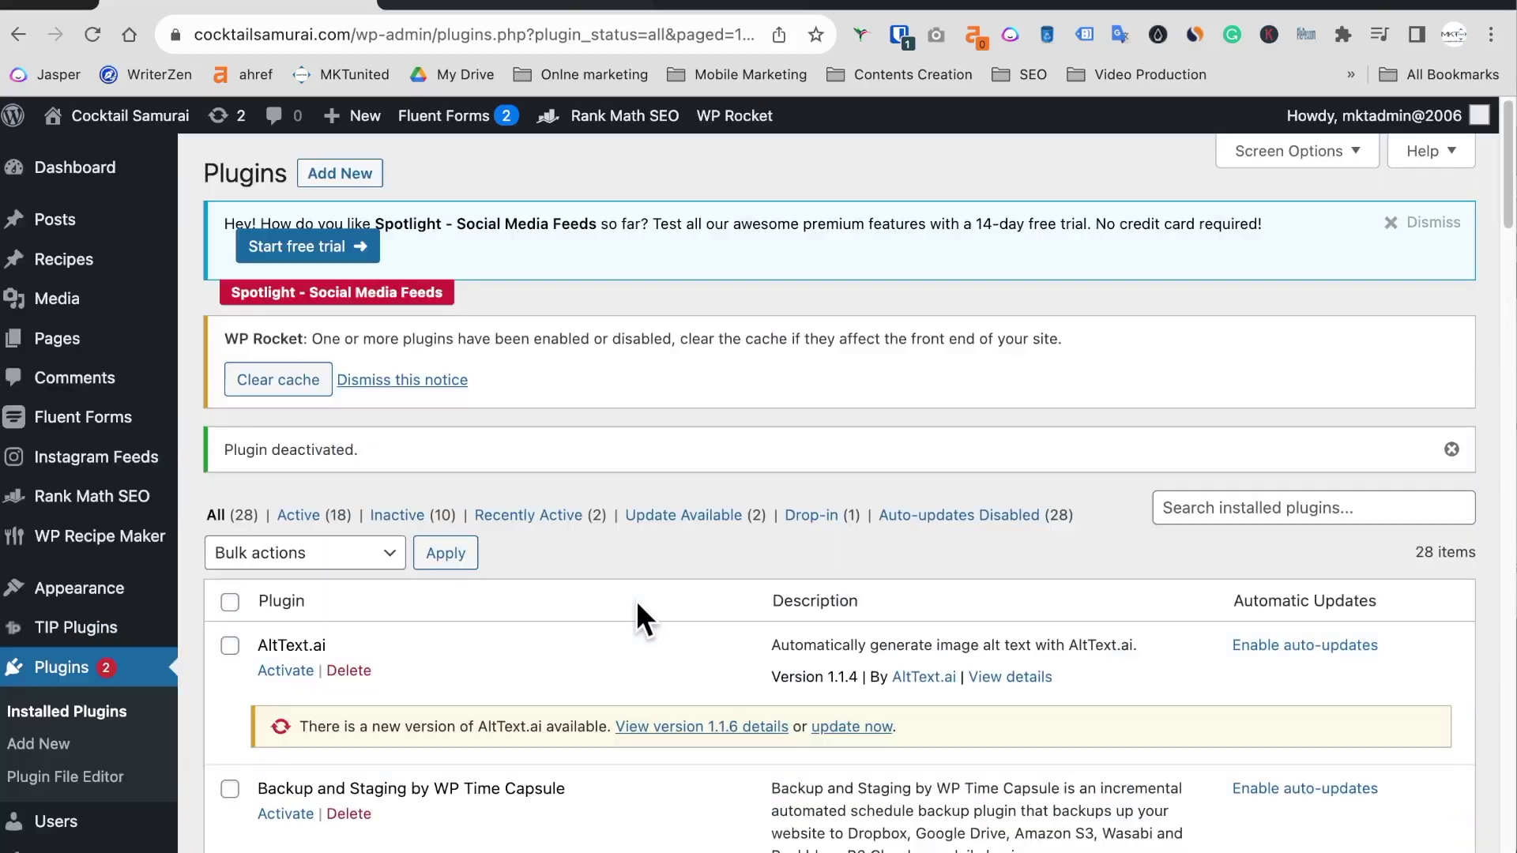
Delete the selected plugins with the Delete bulk action and confirm
scroll(468, 628, down, 20)
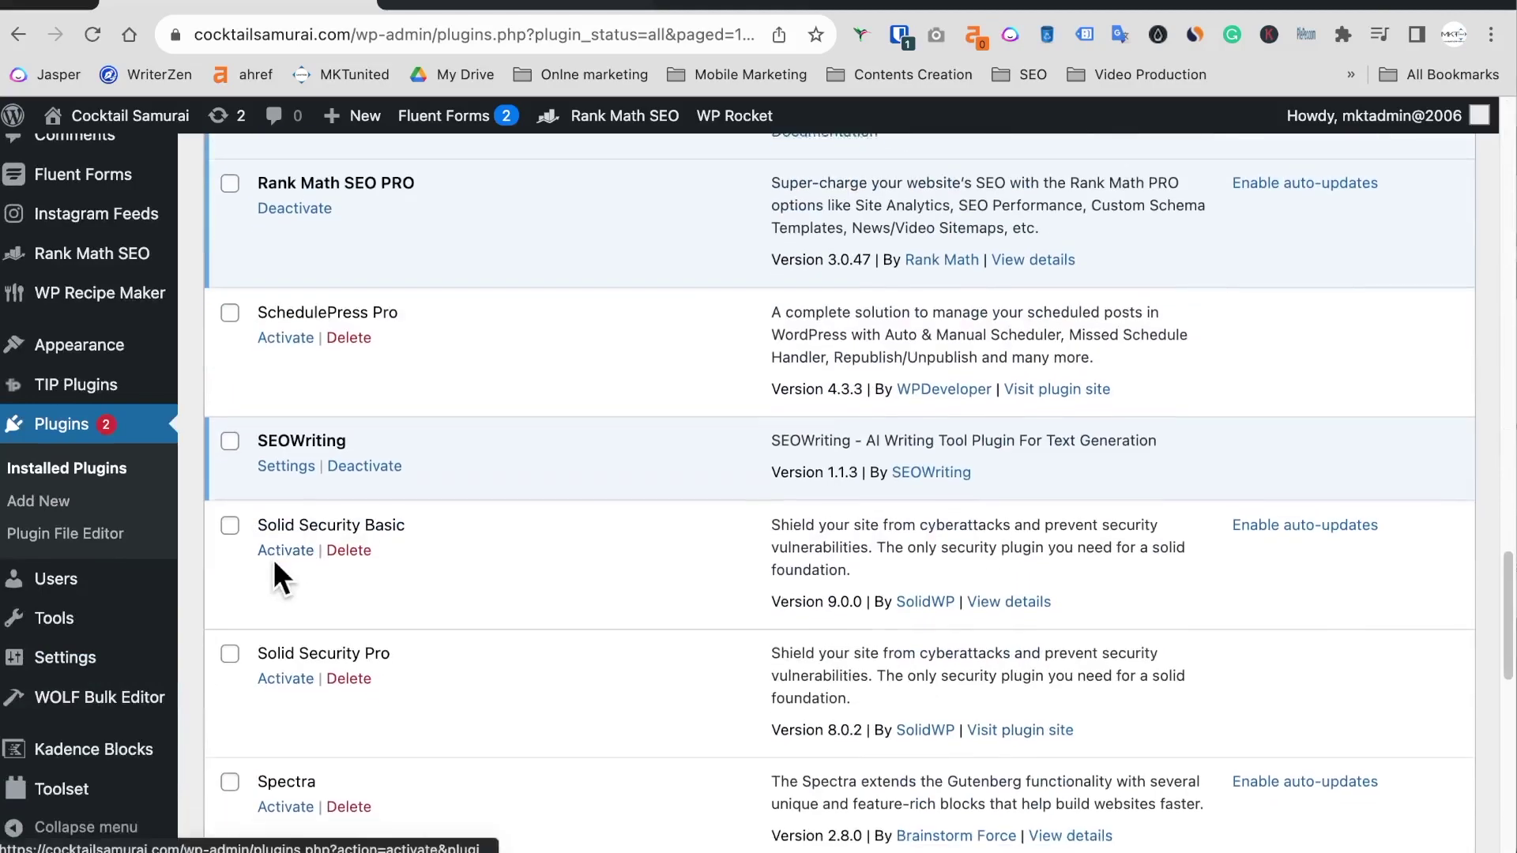
scroll(316, 576, up, 20)
click(304, 495)
click(260, 564)
click(446, 494)
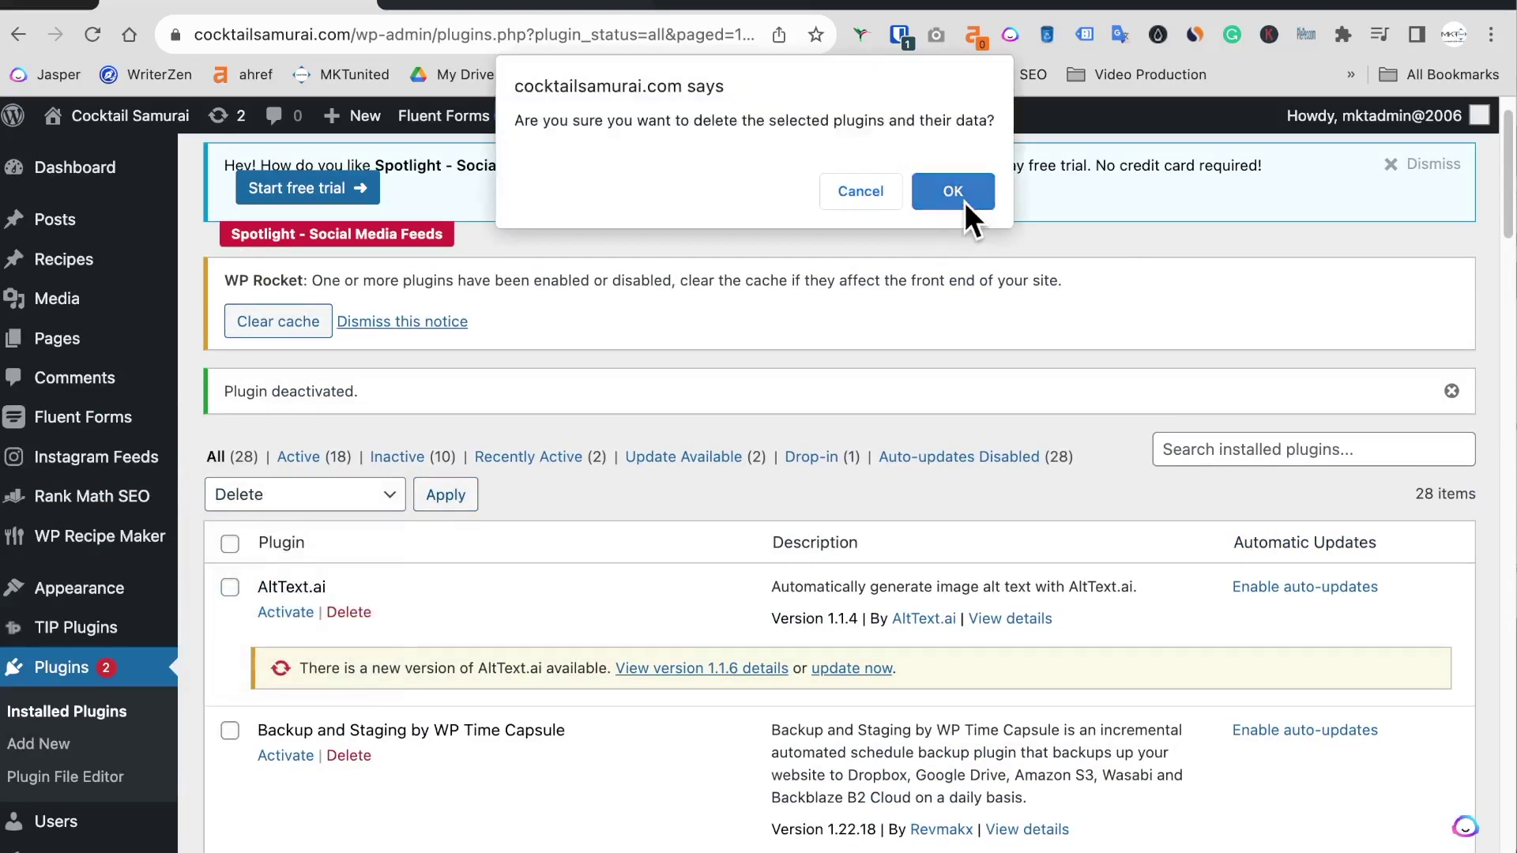
Confirm deleting Solid Security Pro, then clear and preload the WP Rocket cache
click(965, 193)
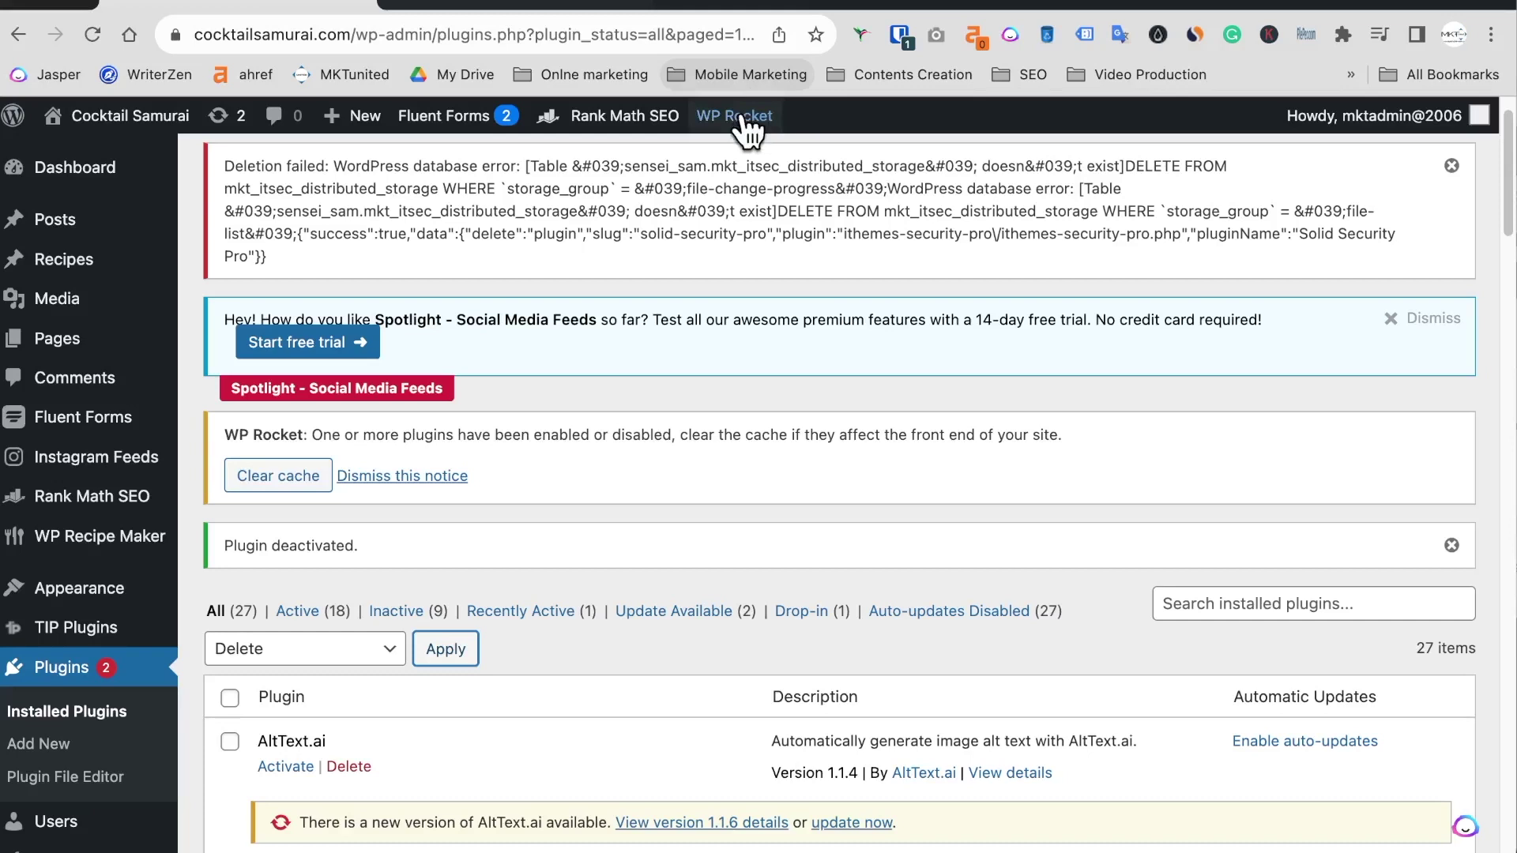
mouse_move(731, 119)
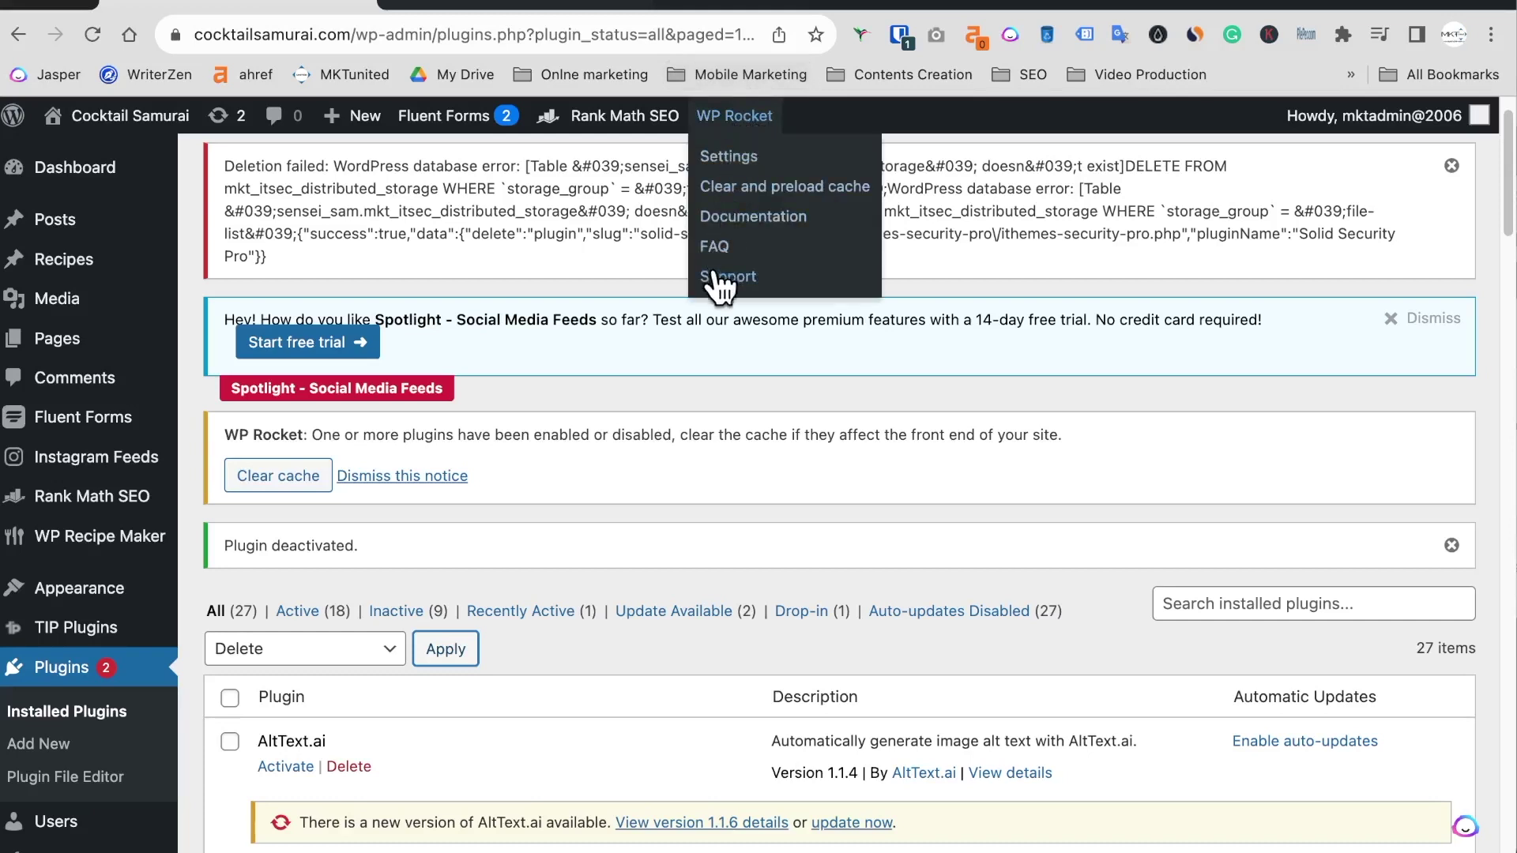
click(715, 185)
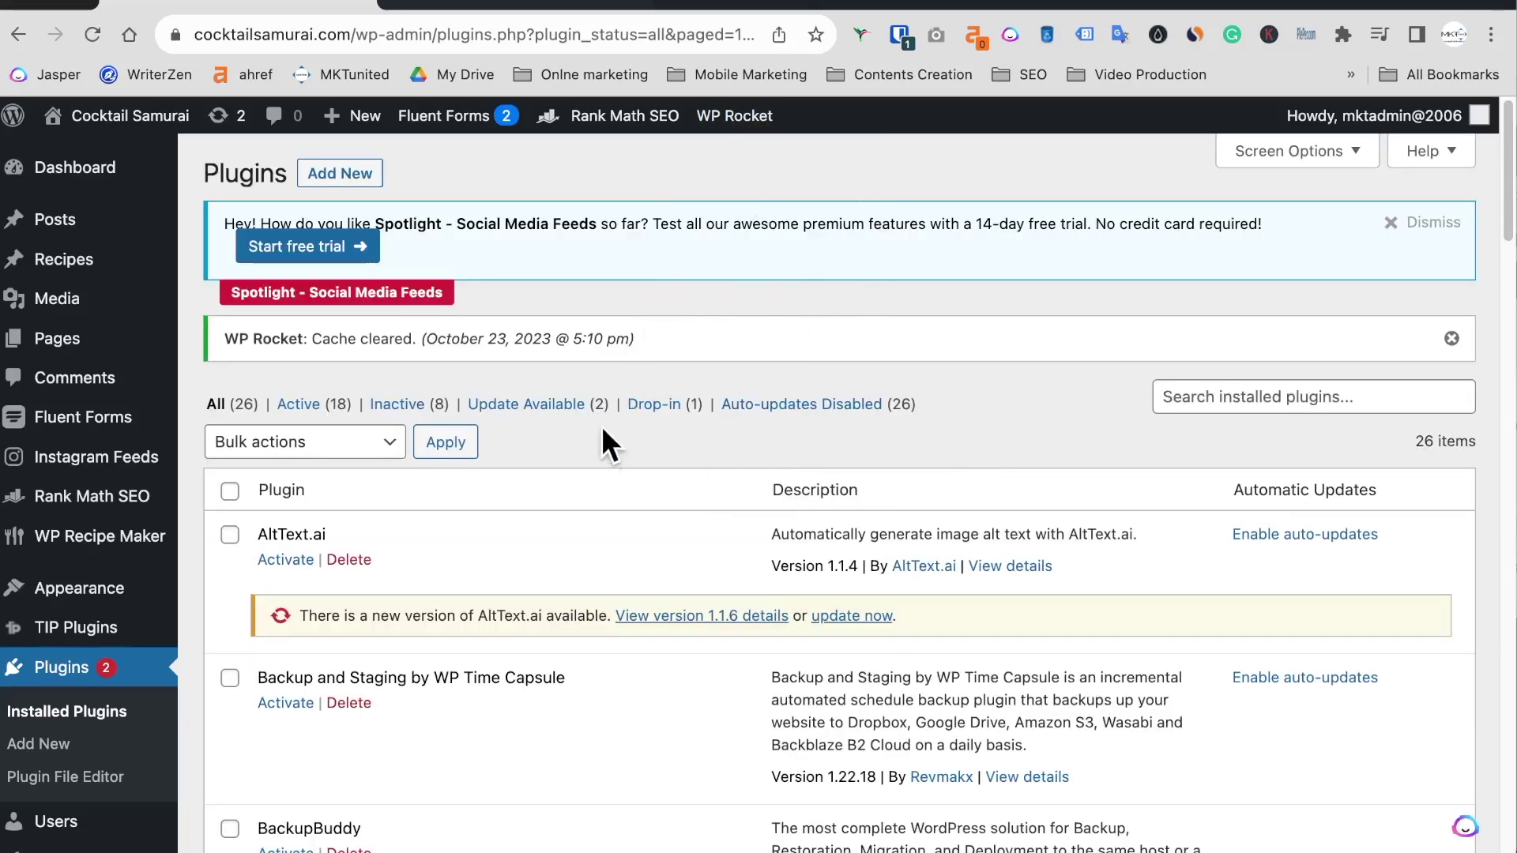
Search the plugin directory for 'solid wp security', then install and activate Solid Security
click(346, 174)
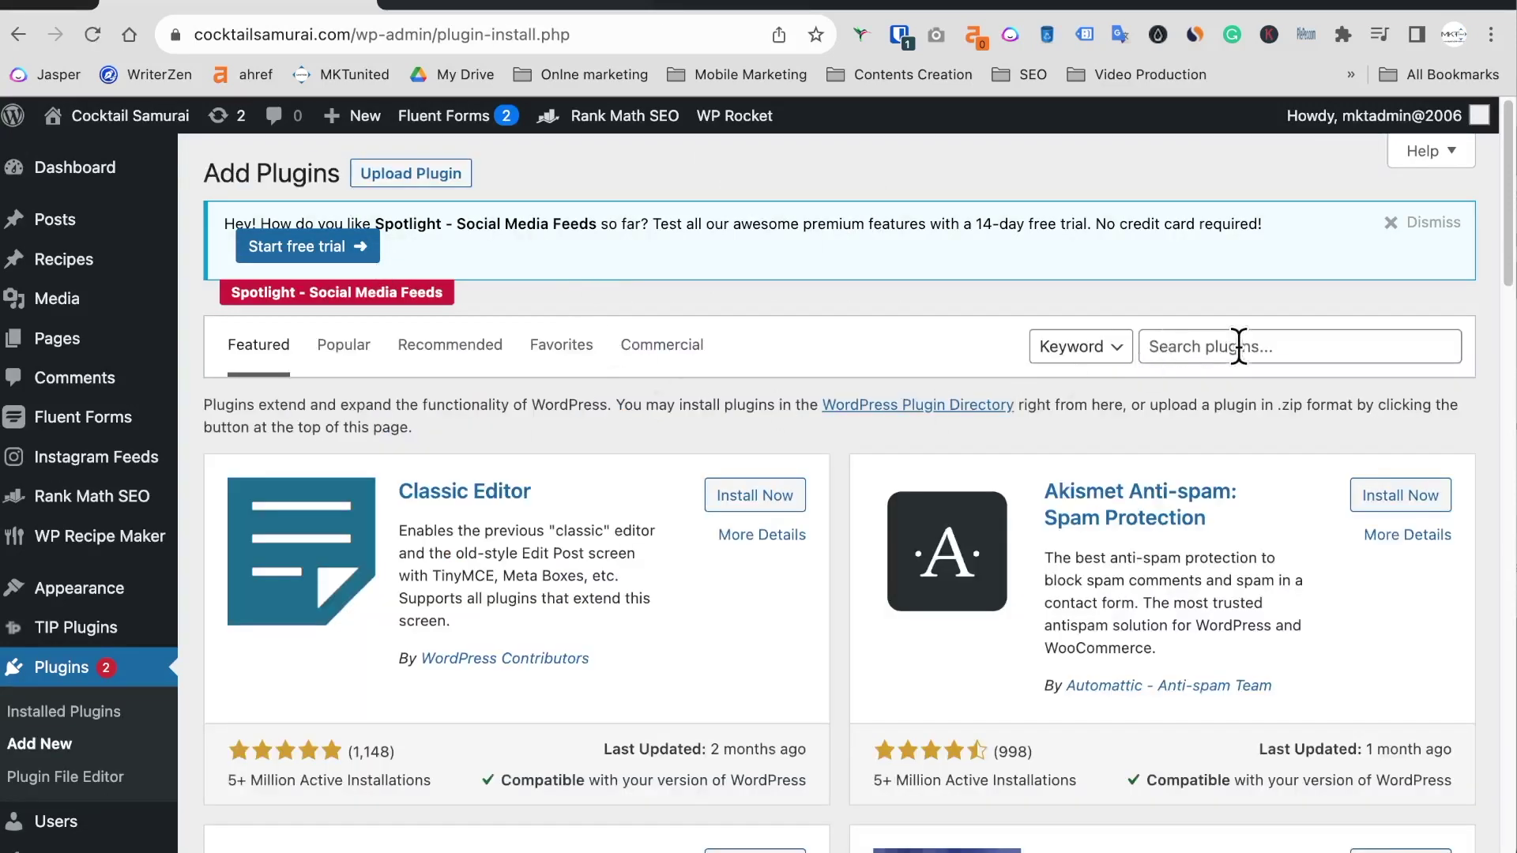
click(1237, 350)
text(solid wp security)
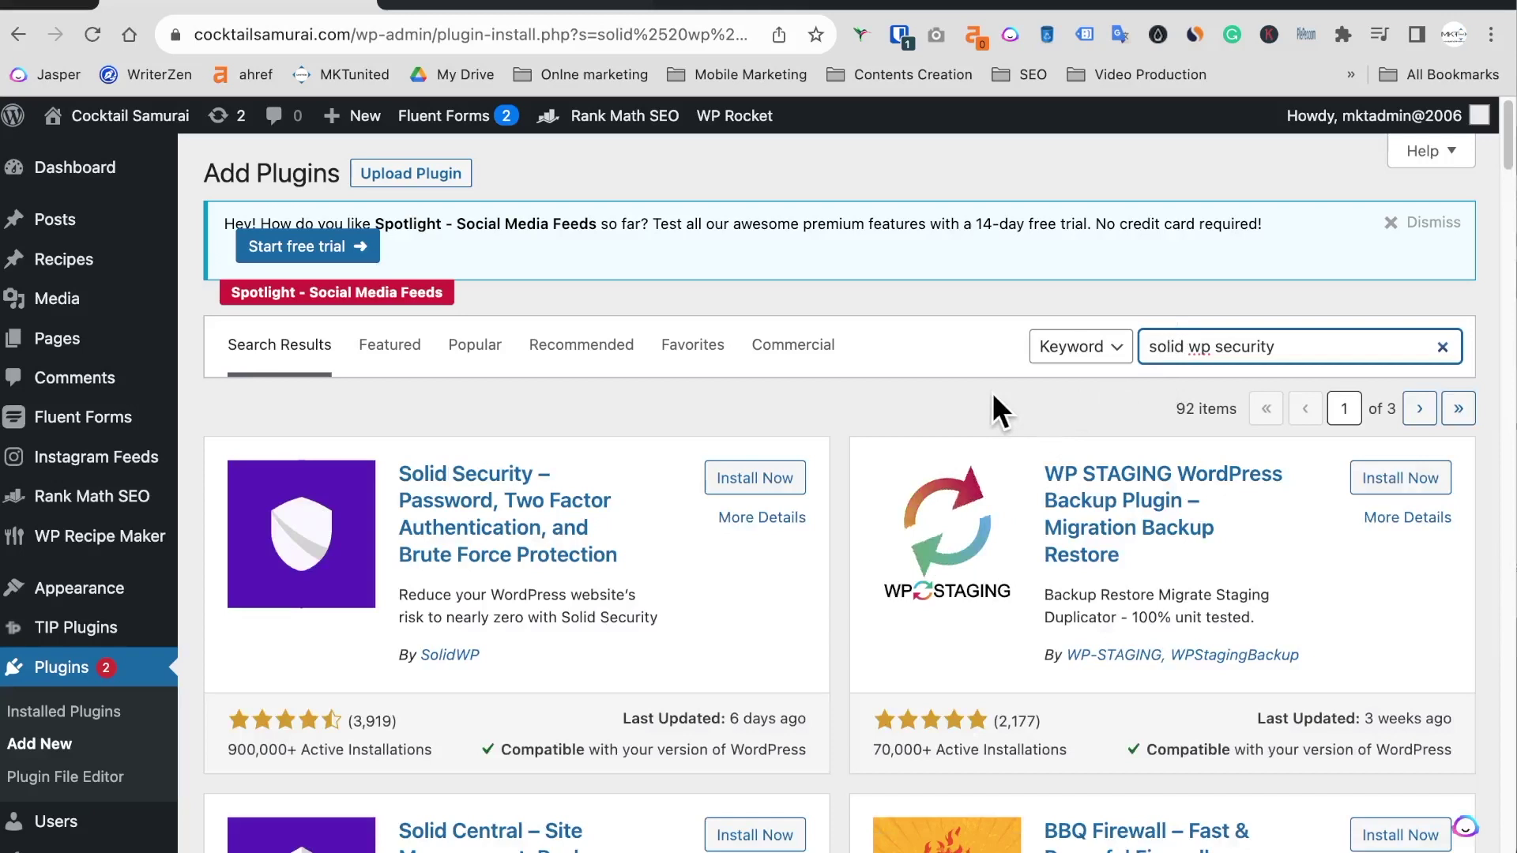
scroll(298, 609, down, 3)
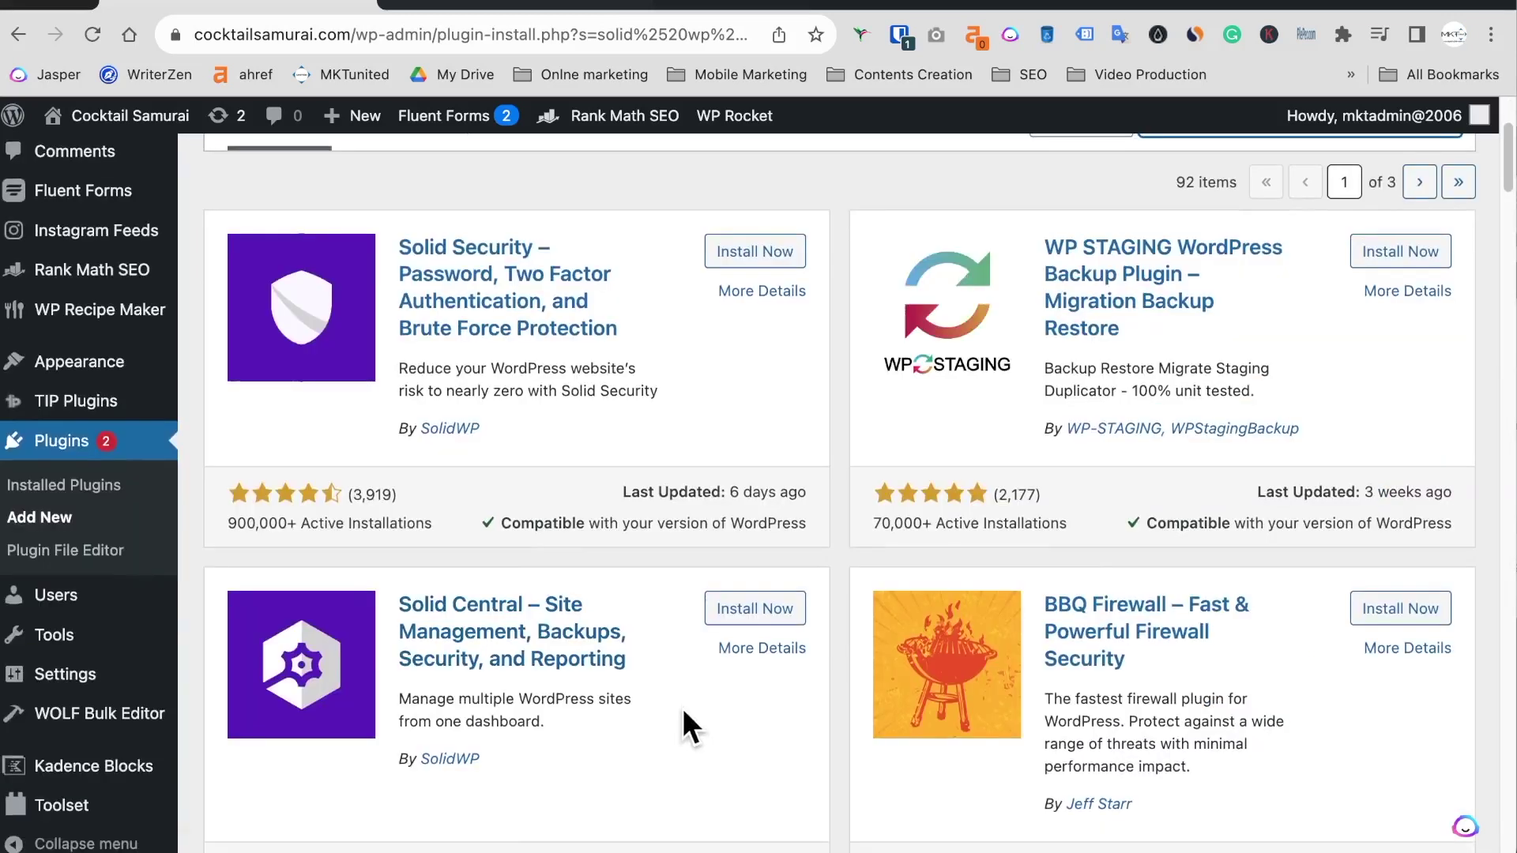
click(771, 257)
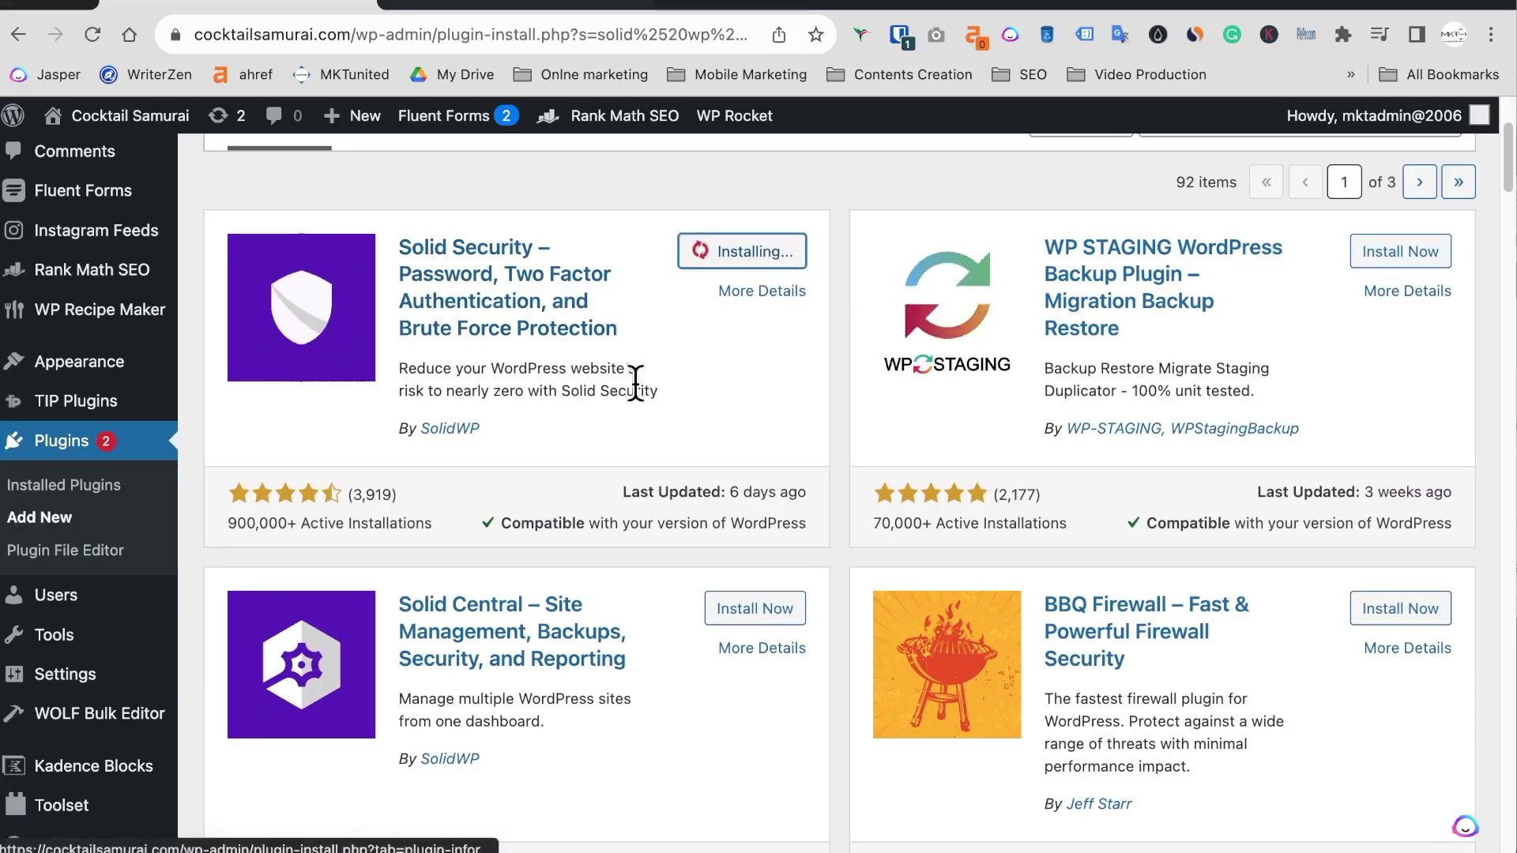
click(770, 254)
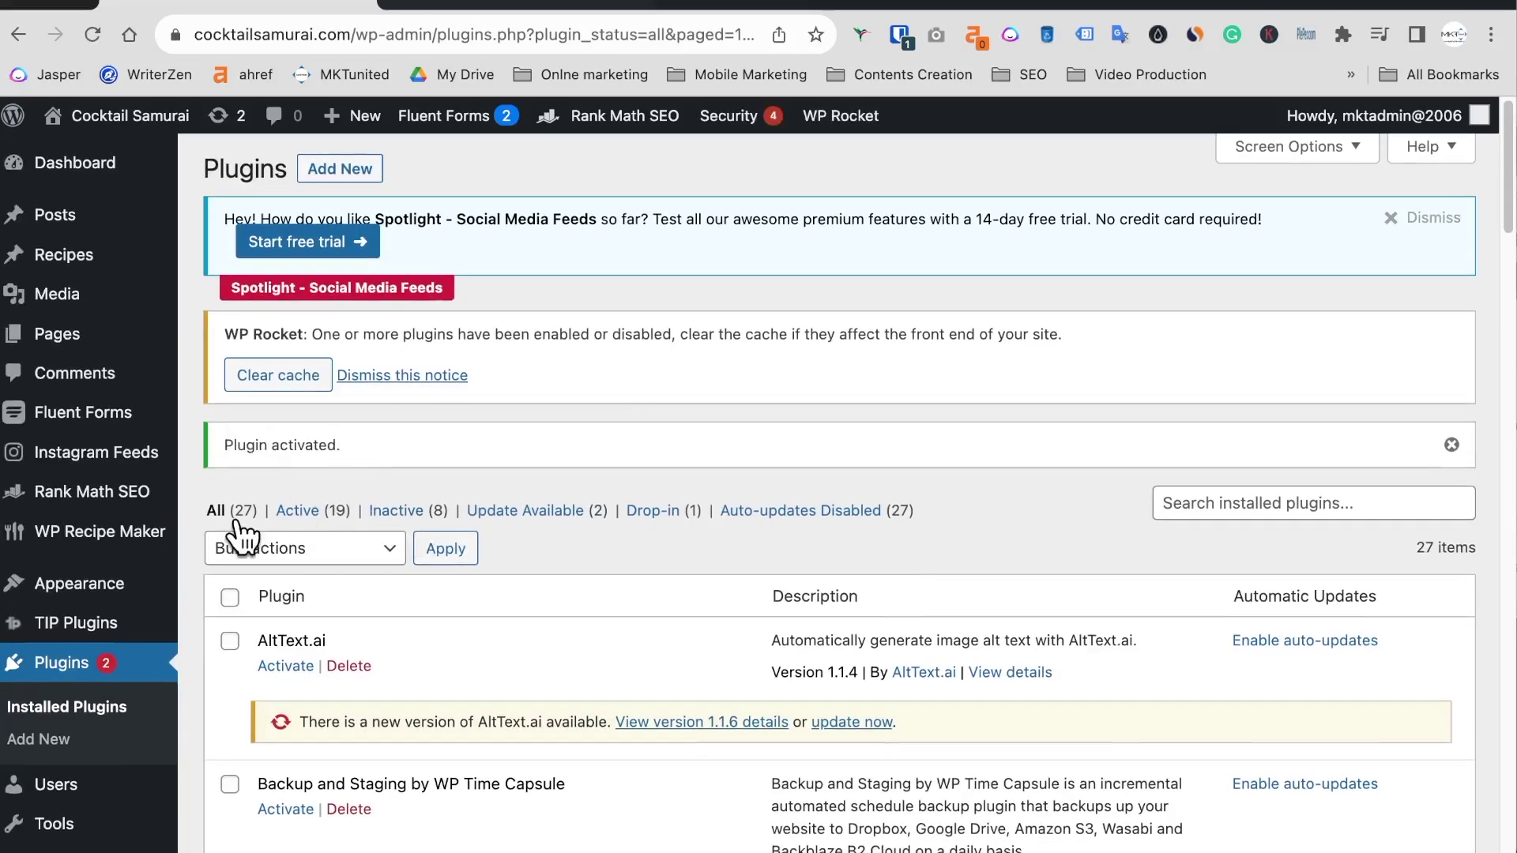
Start the Solid Security setup wizard and advance past the Security Check Pro step
scroll(198, 632, down, 7)
scroll(197, 629, down, 1)
mouse_move(106, 715)
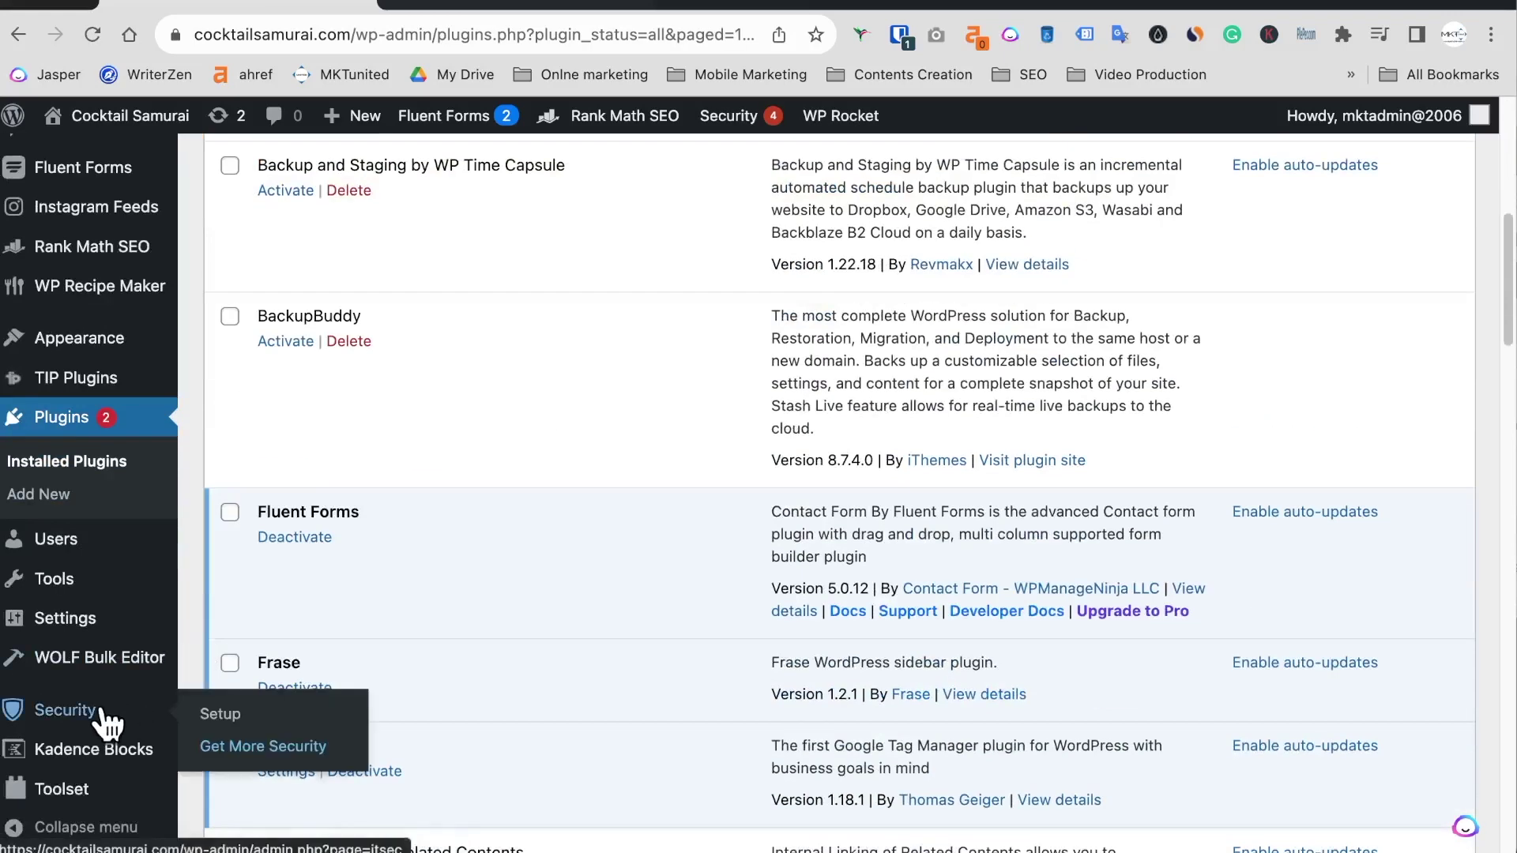
click(222, 716)
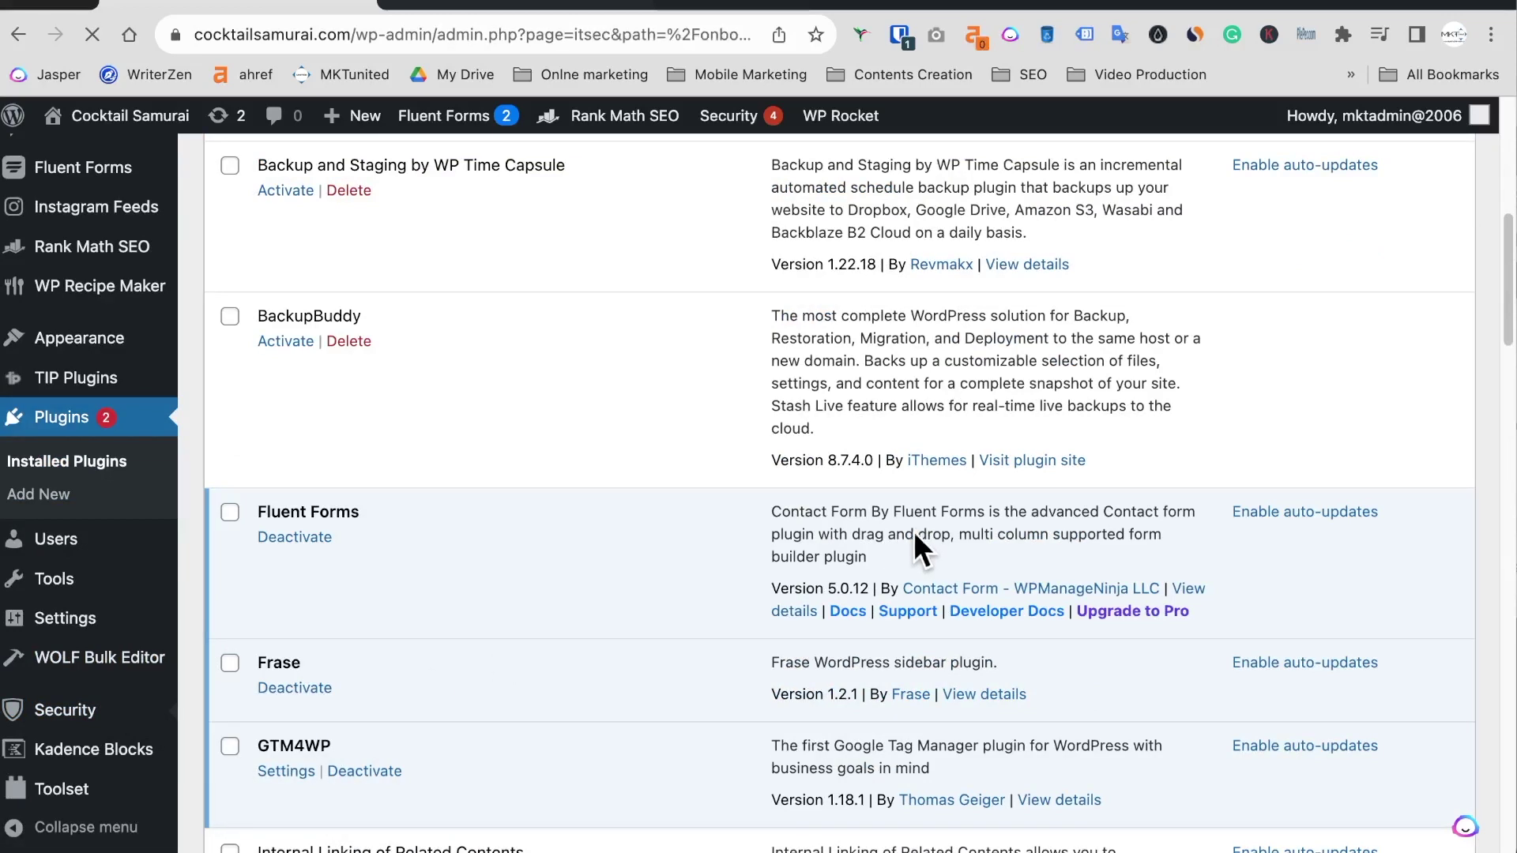
scroll(442, 514, down, 2)
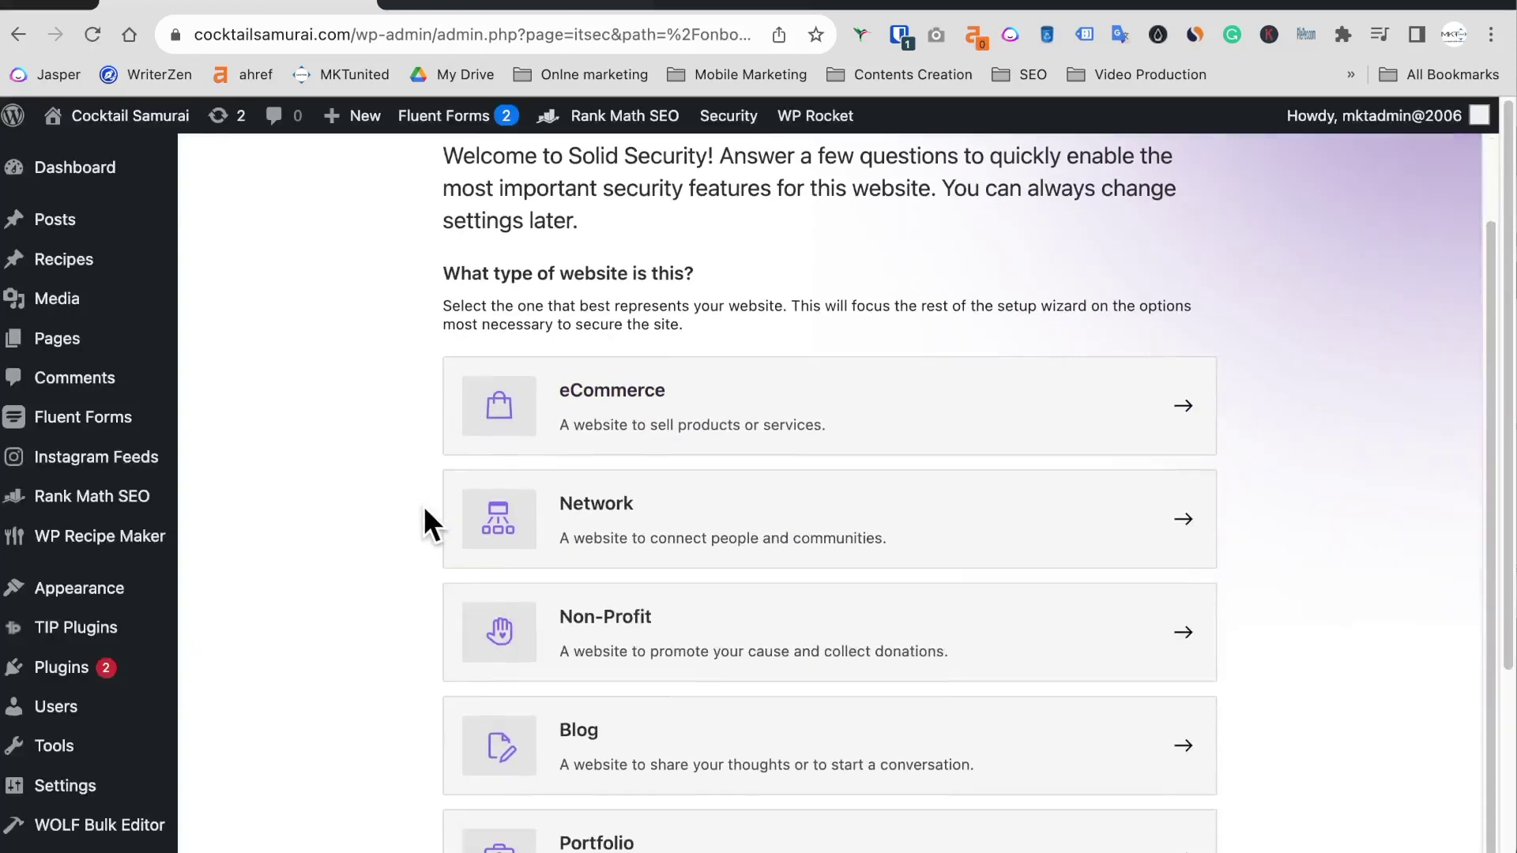
scroll(434, 632, down, 3)
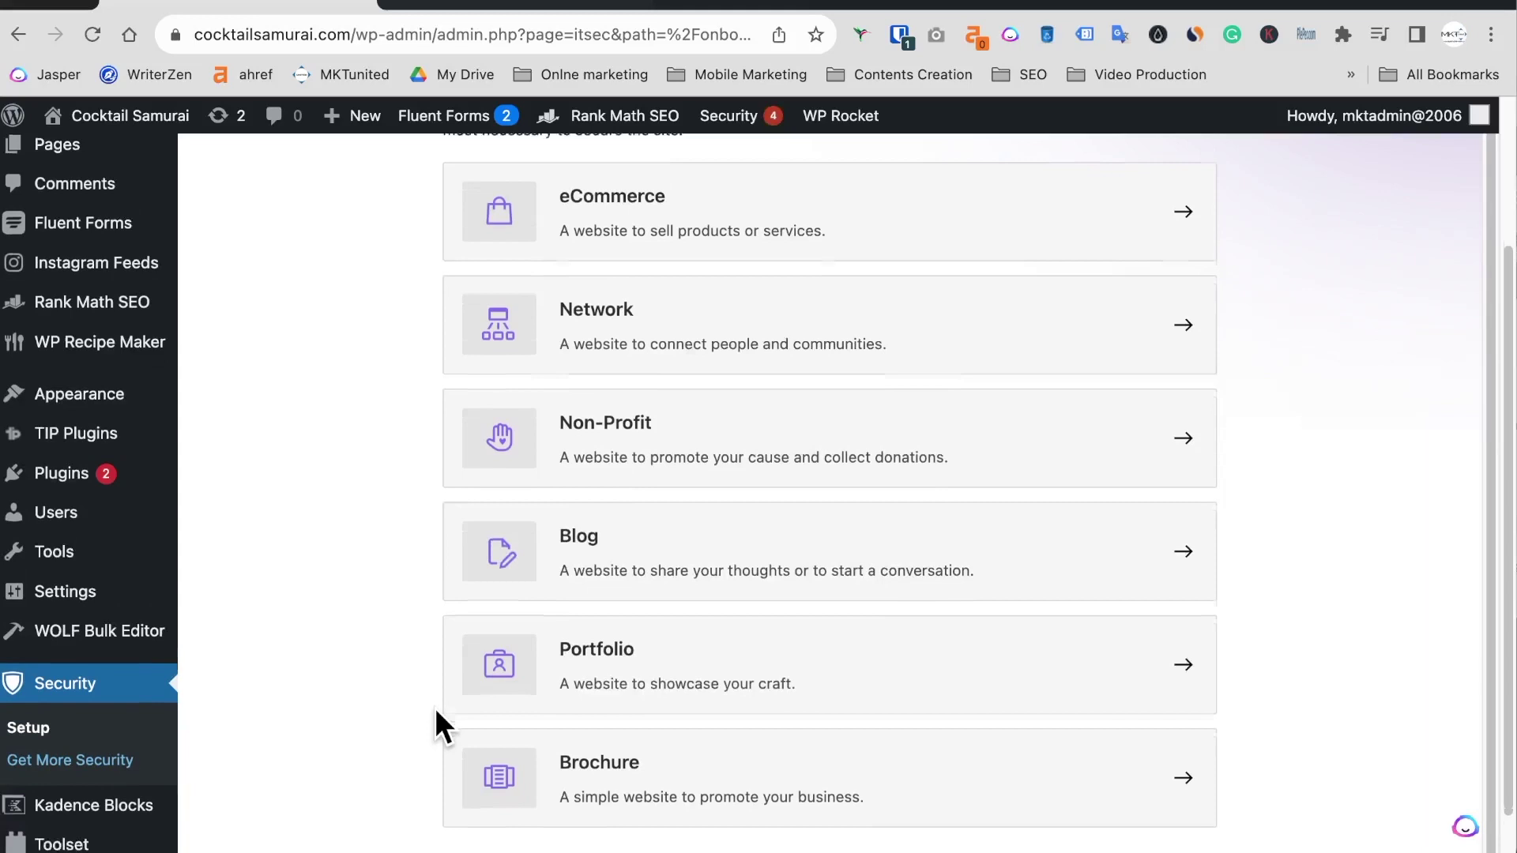
scroll(495, 751, up, 2)
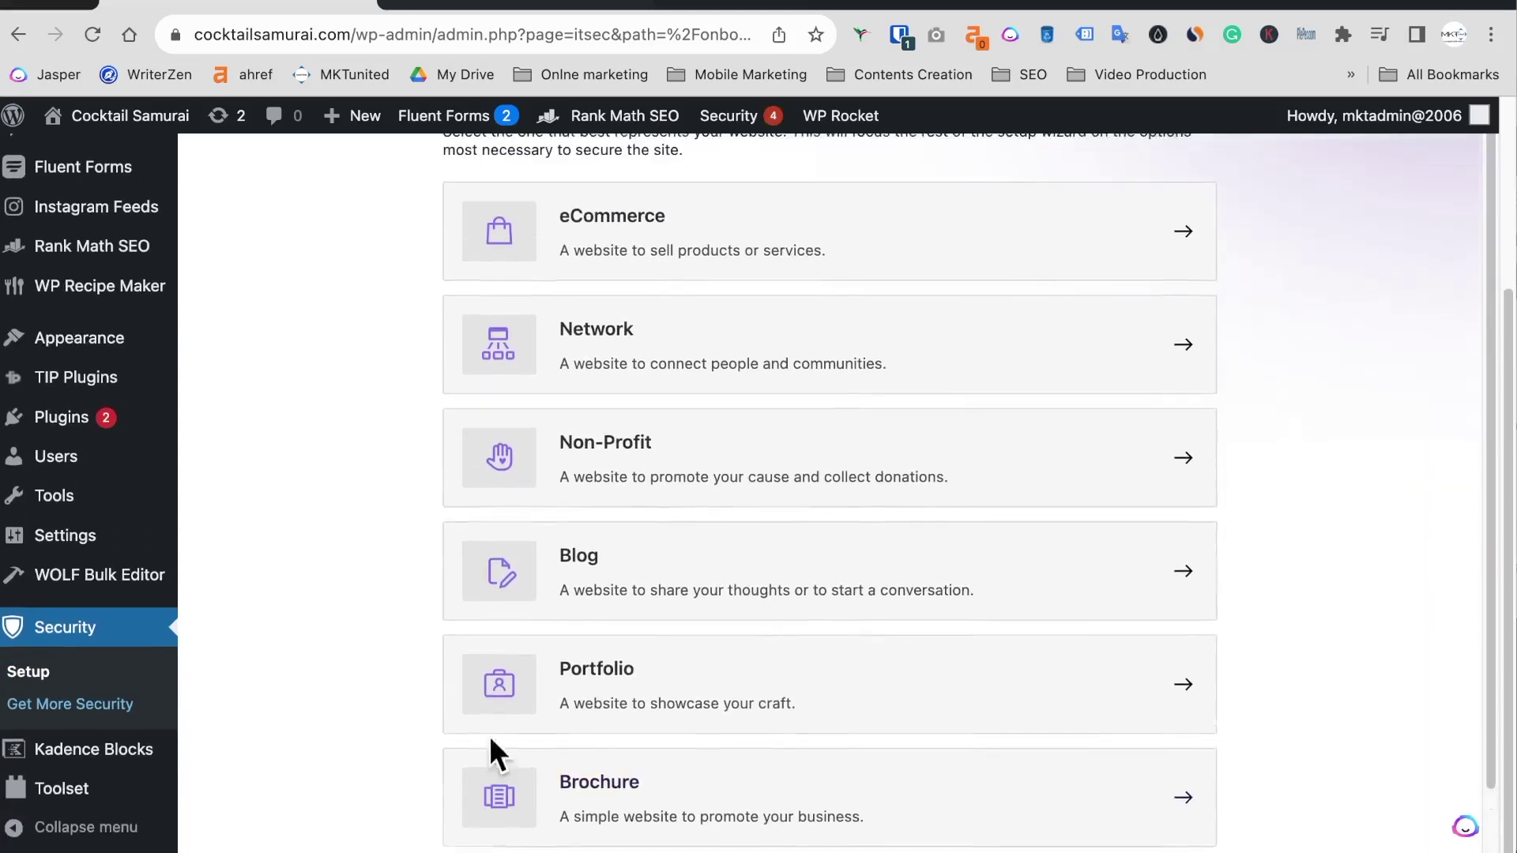
scroll(718, 460, down, 2)
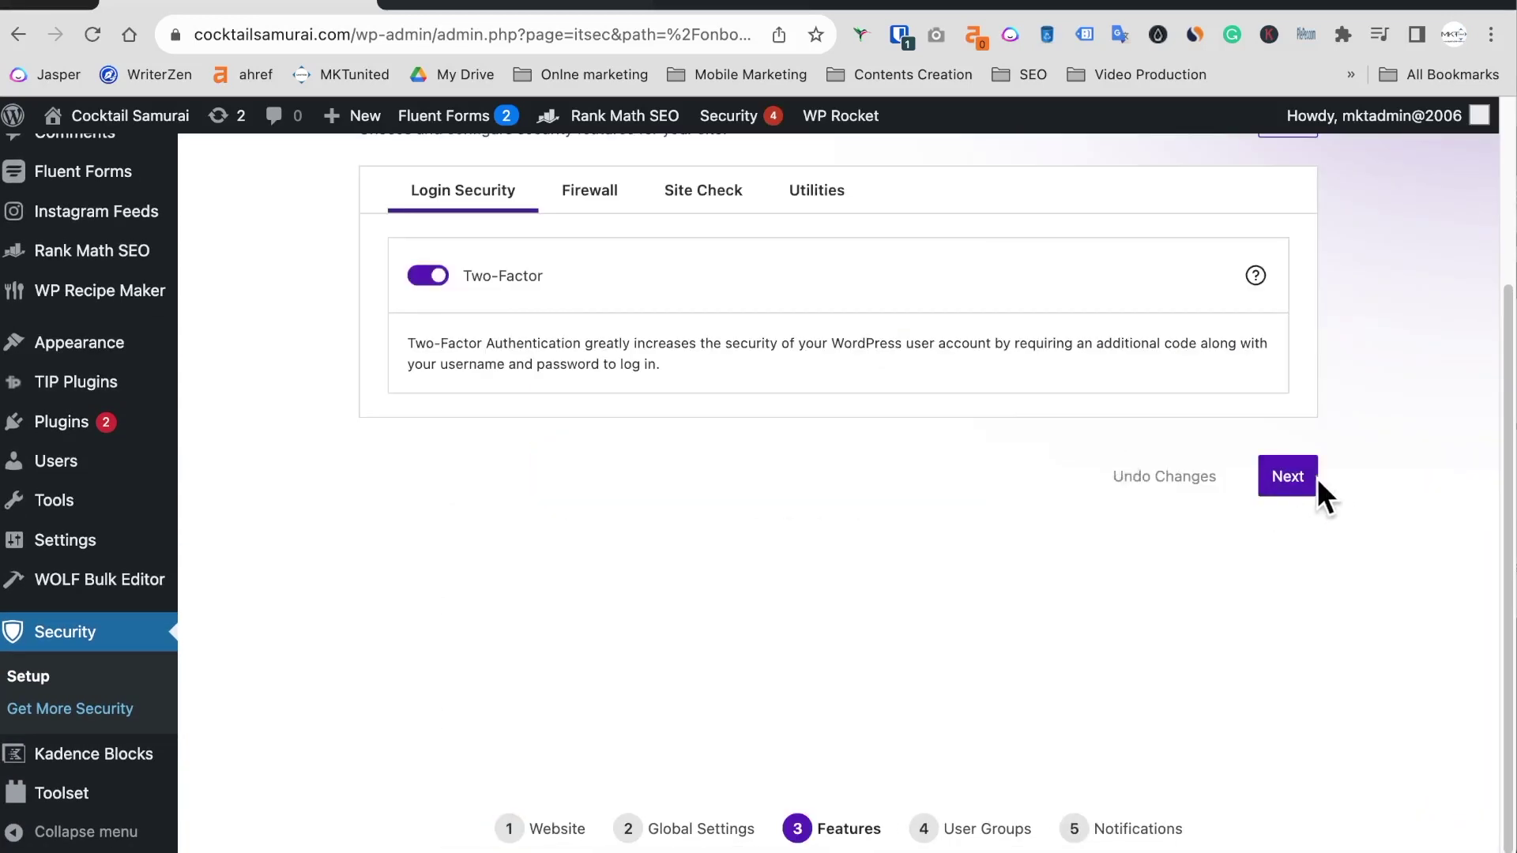
click(1316, 477)
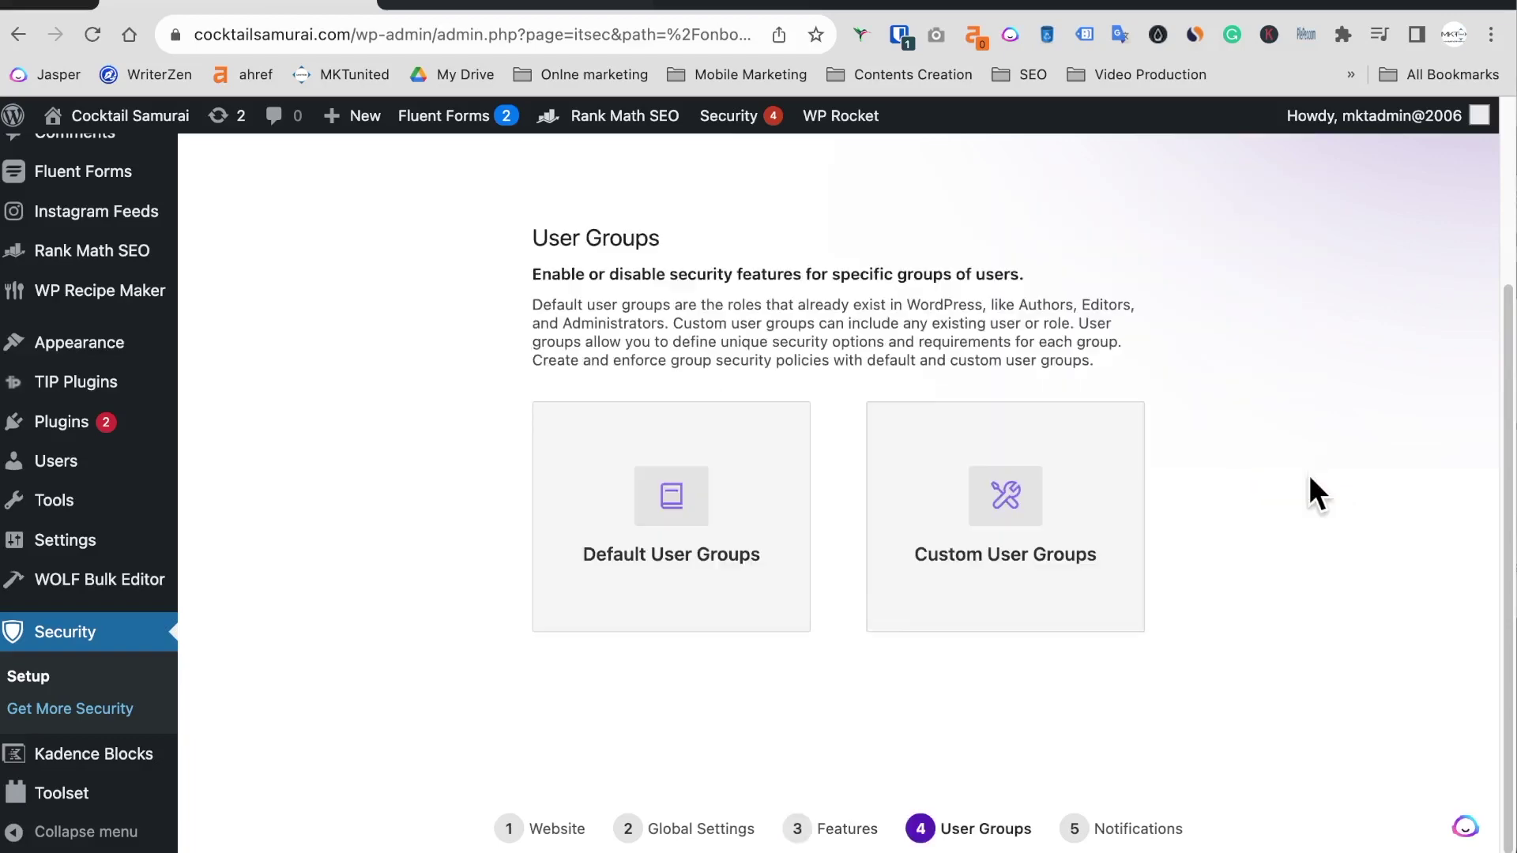
Review the Default User Groups, continue to Notifications, and complete the setup
click(545, 525)
scroll(519, 451, down, 9)
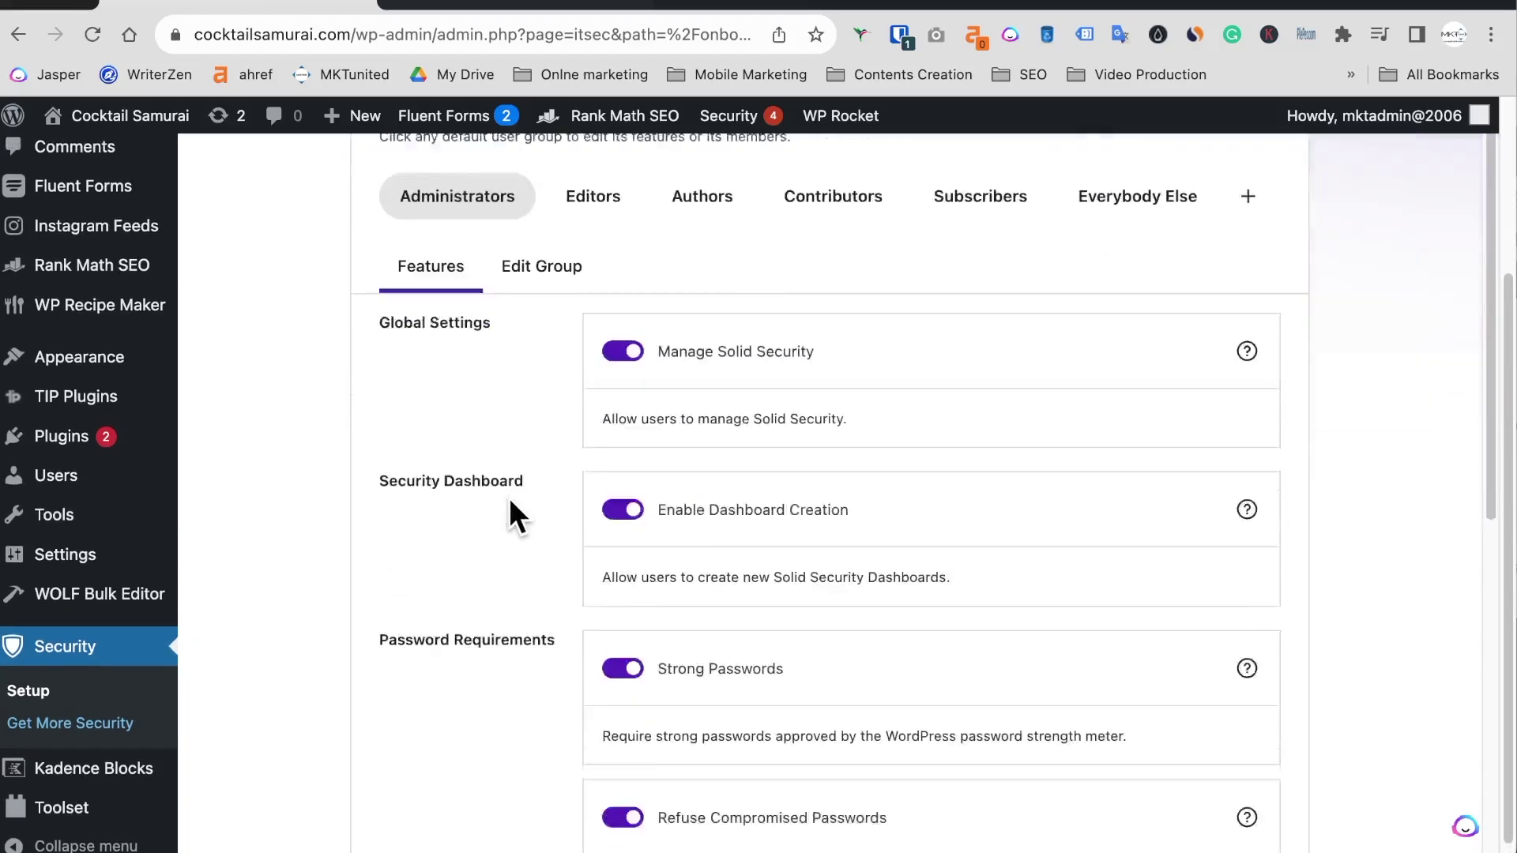
scroll(537, 537, down, 1)
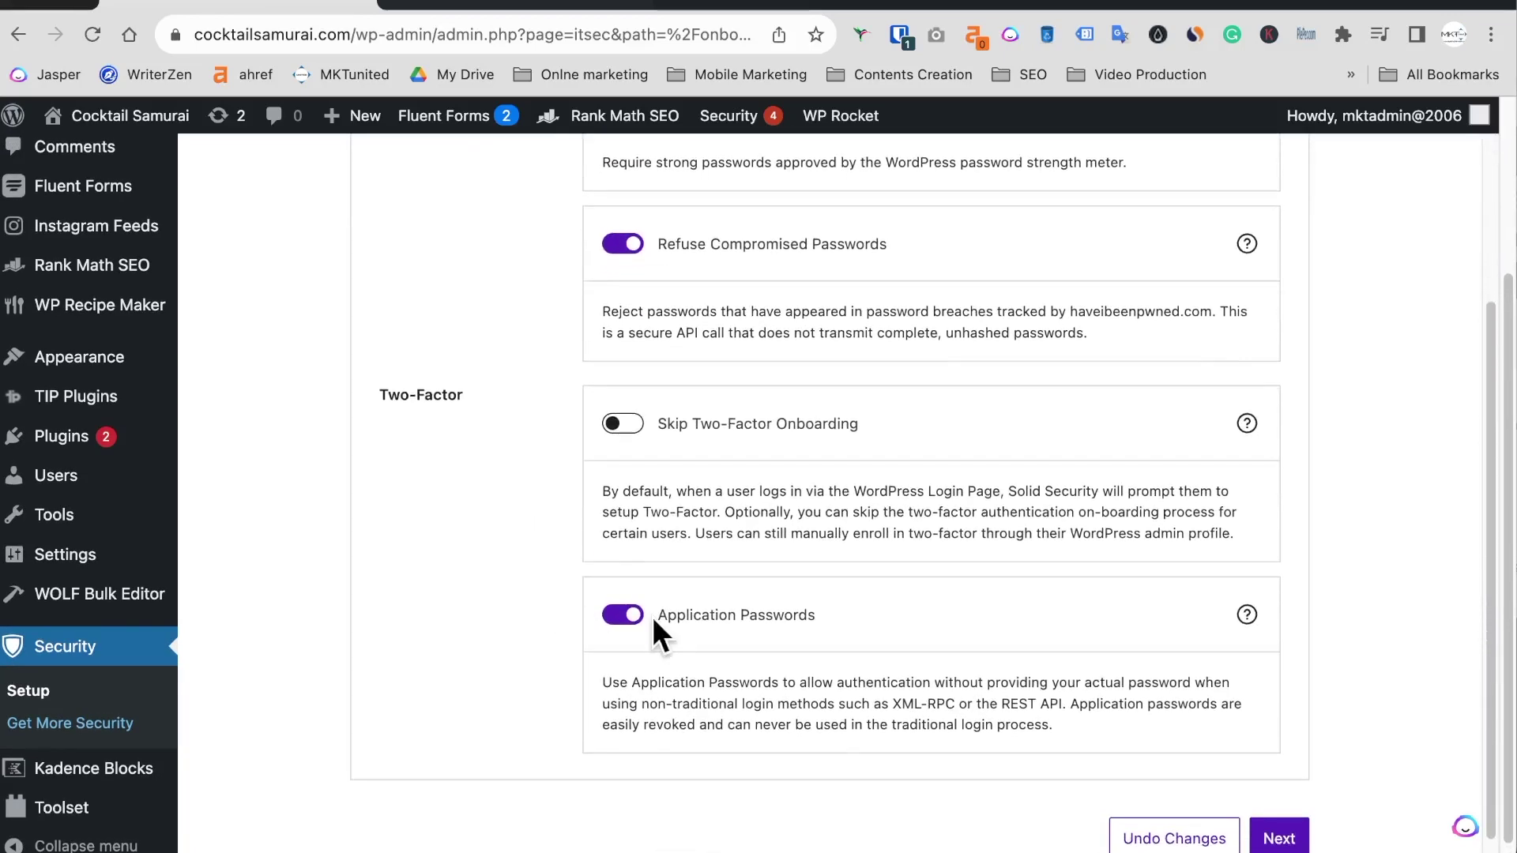
scroll(490, 561, up, 9)
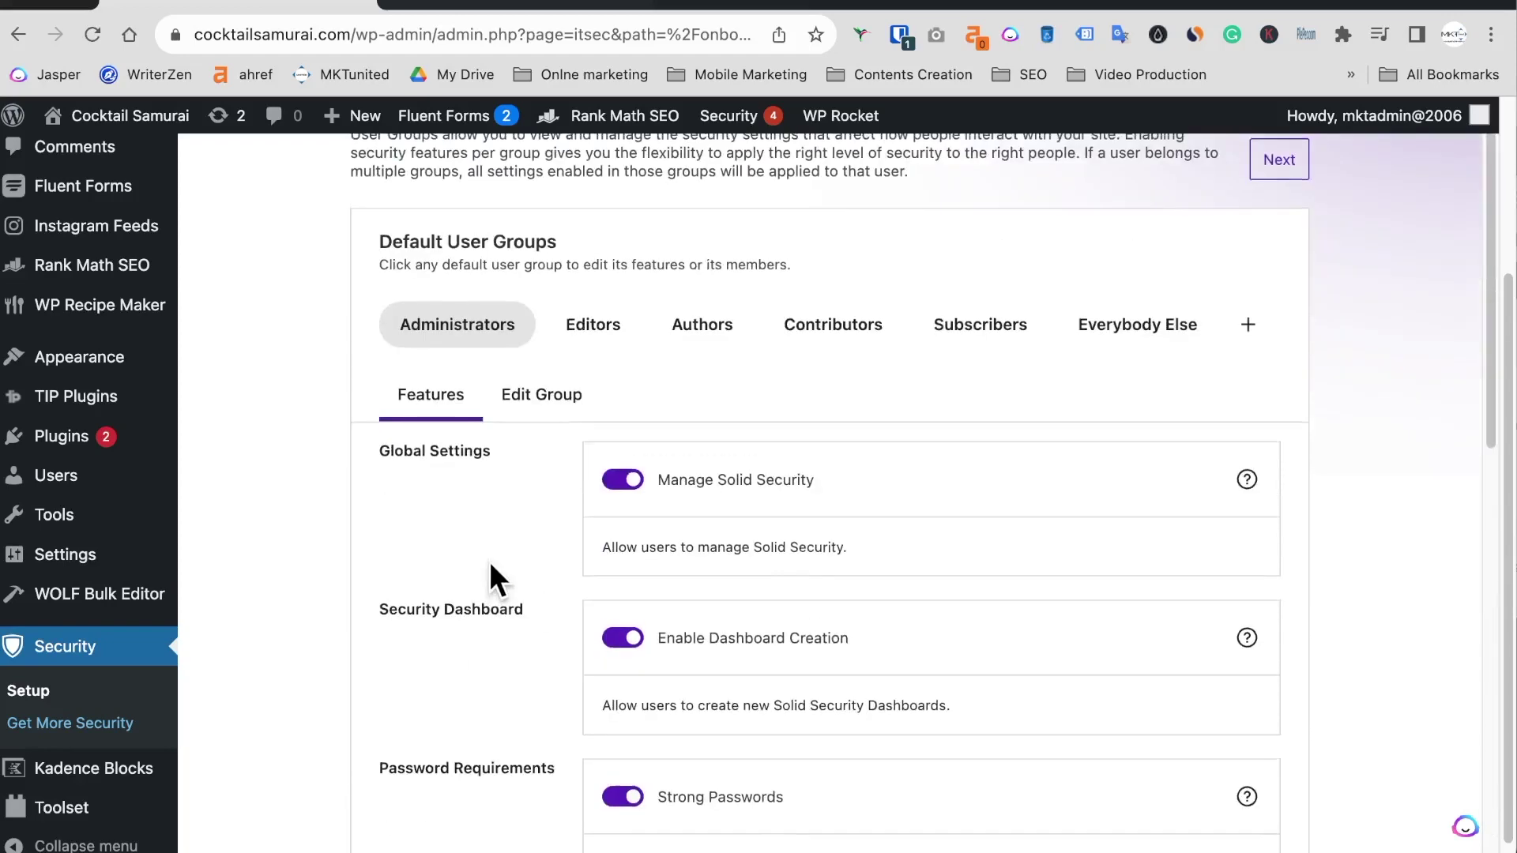
scroll(490, 561, down, 9)
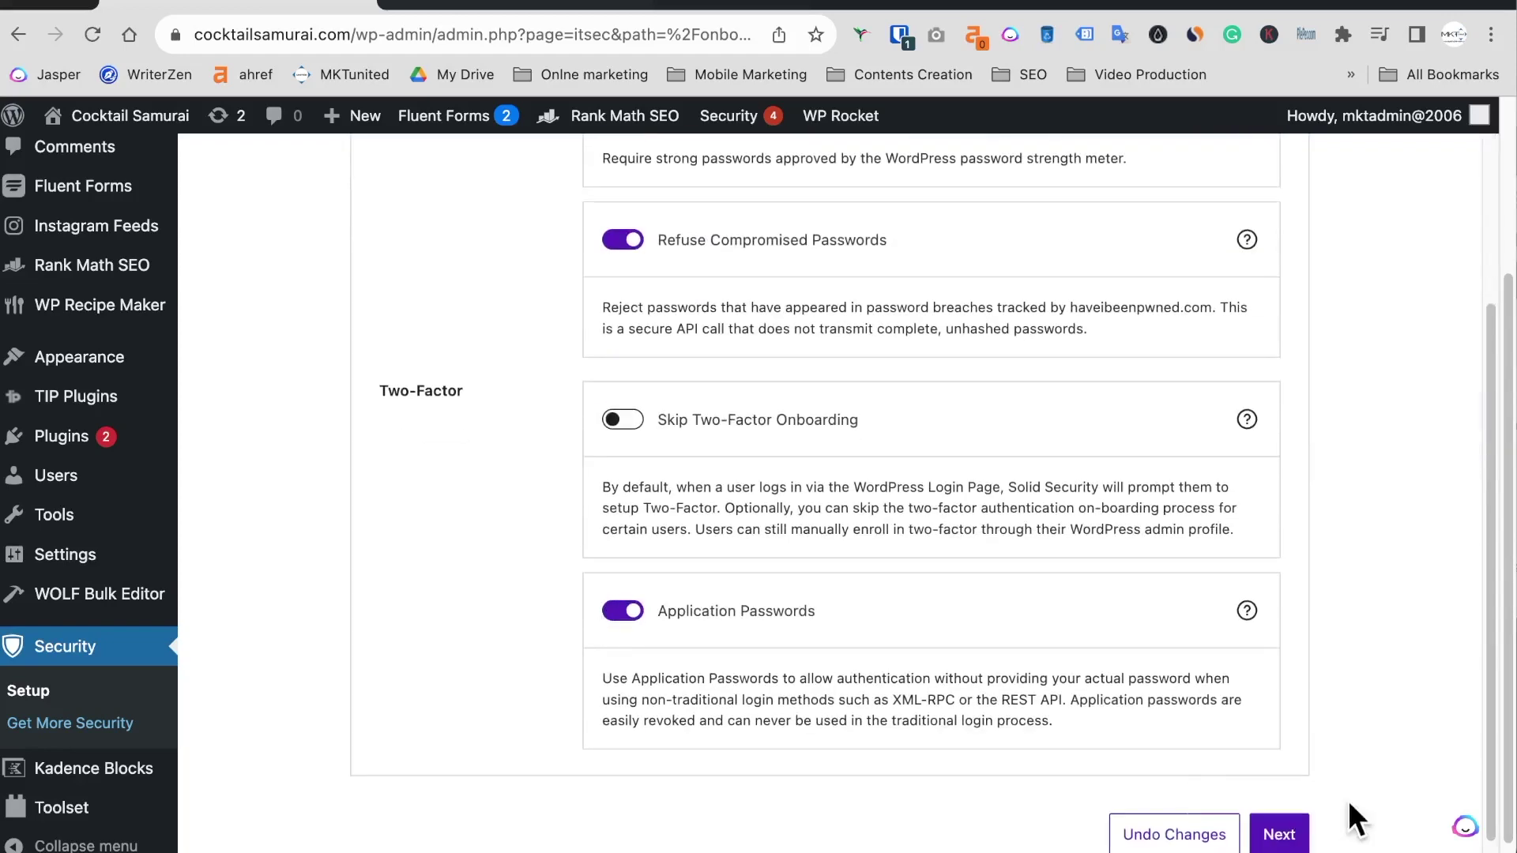
click(1280, 834)
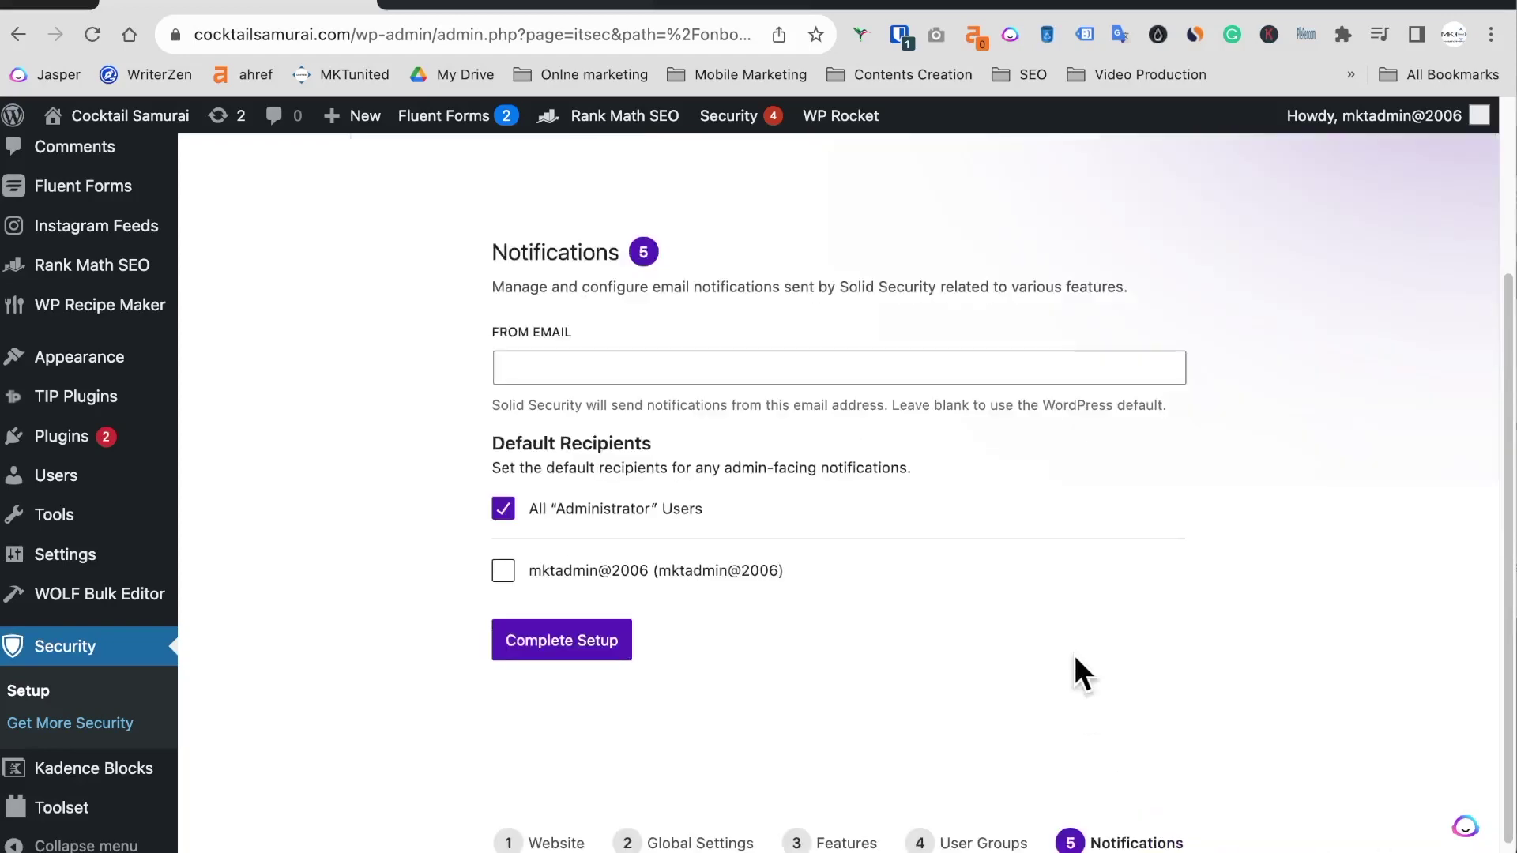
click(561, 646)
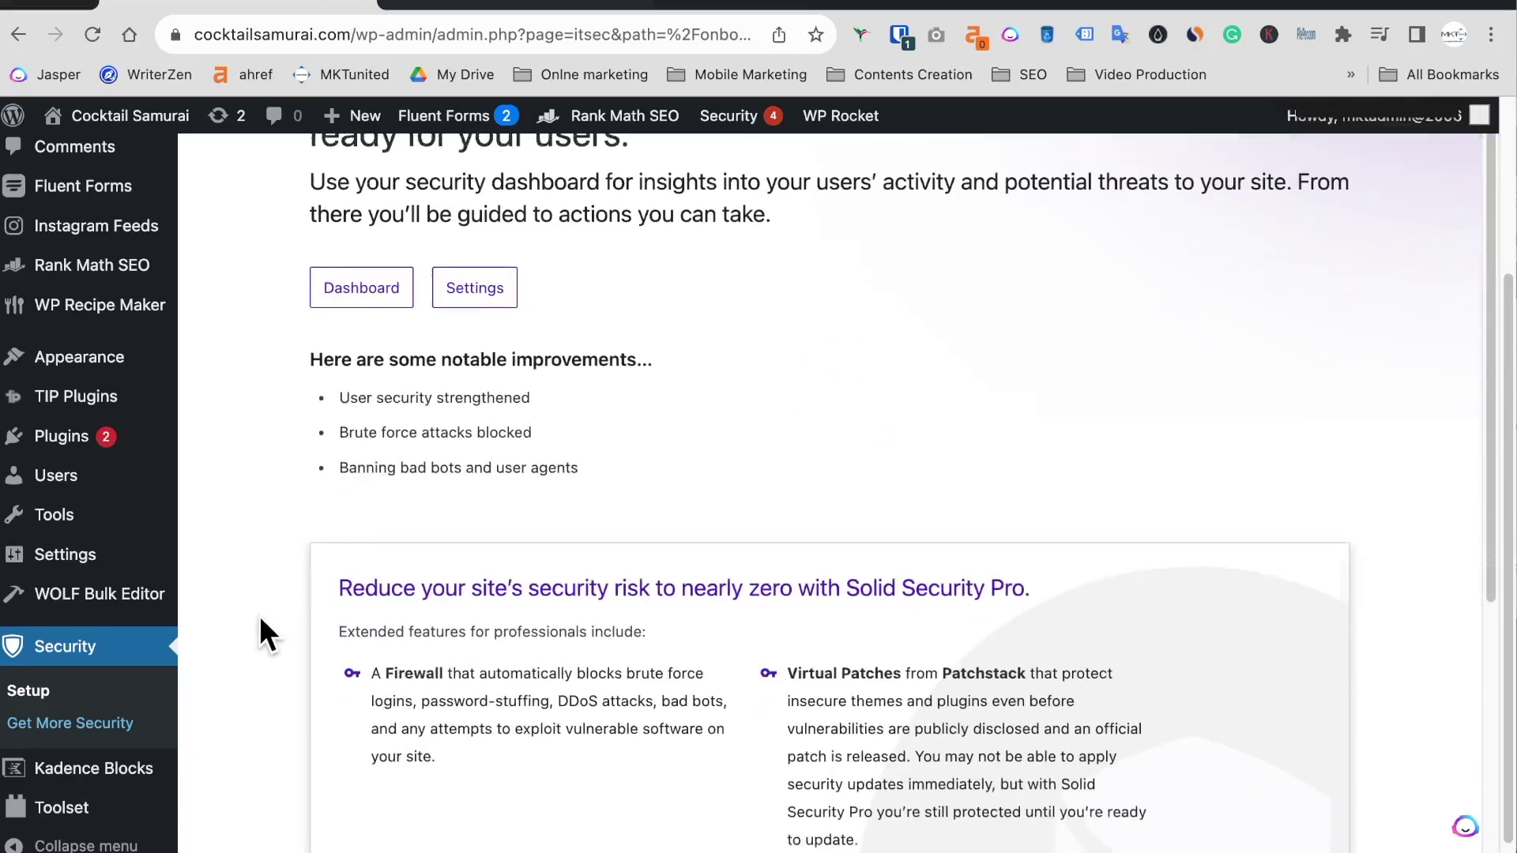
Go to your user profile and generate an application password named App1
scroll(261, 630, down, 2)
mouse_move(127, 454)
mouse_move(61, 478)
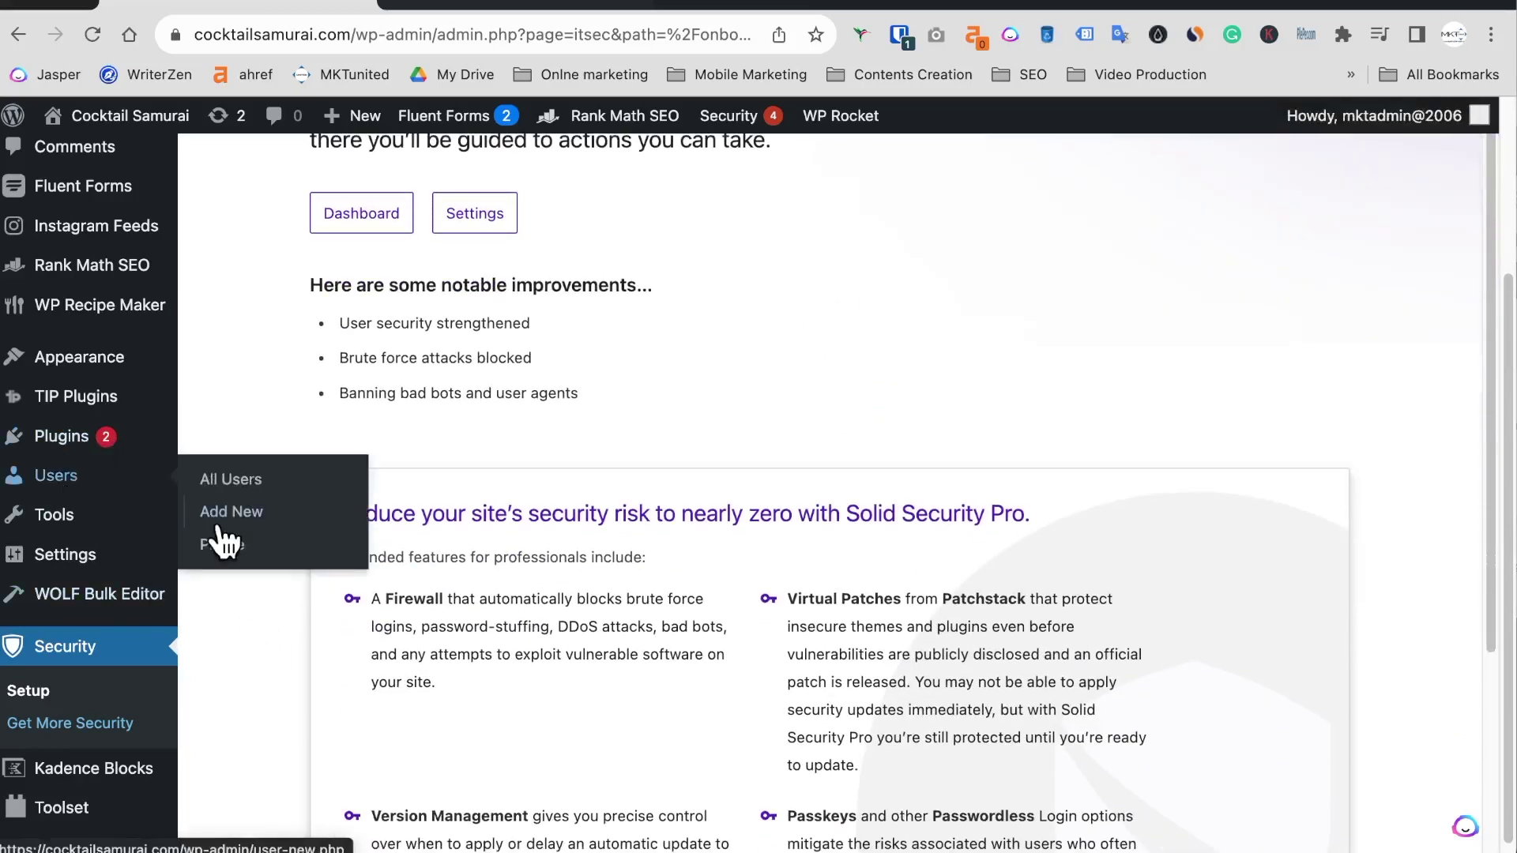
click(223, 553)
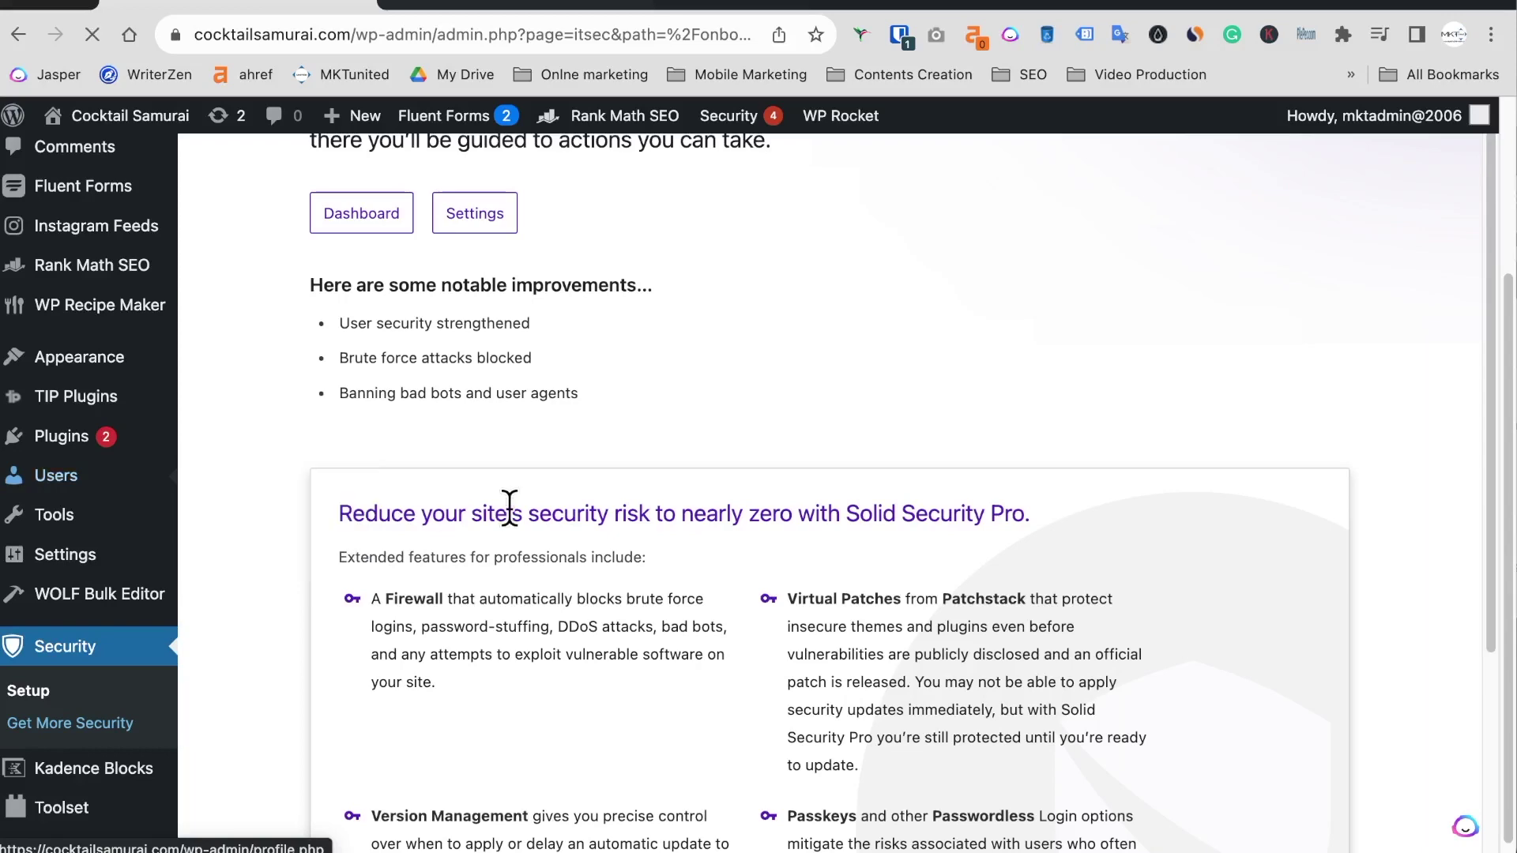
scroll(347, 545, down, 10)
scroll(372, 585, down, 15)
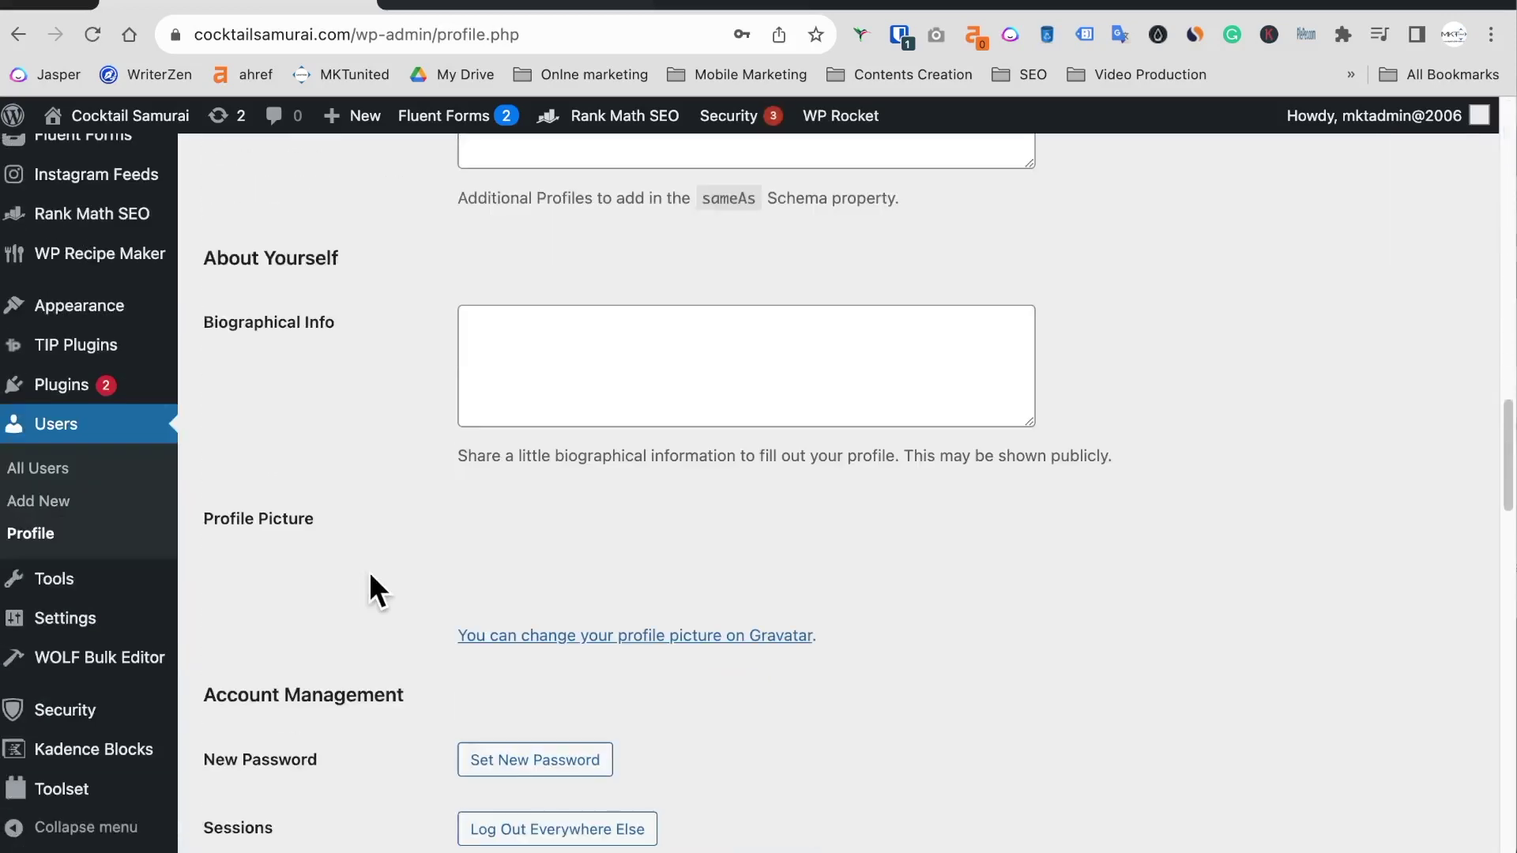
scroll(467, 472, up, 1)
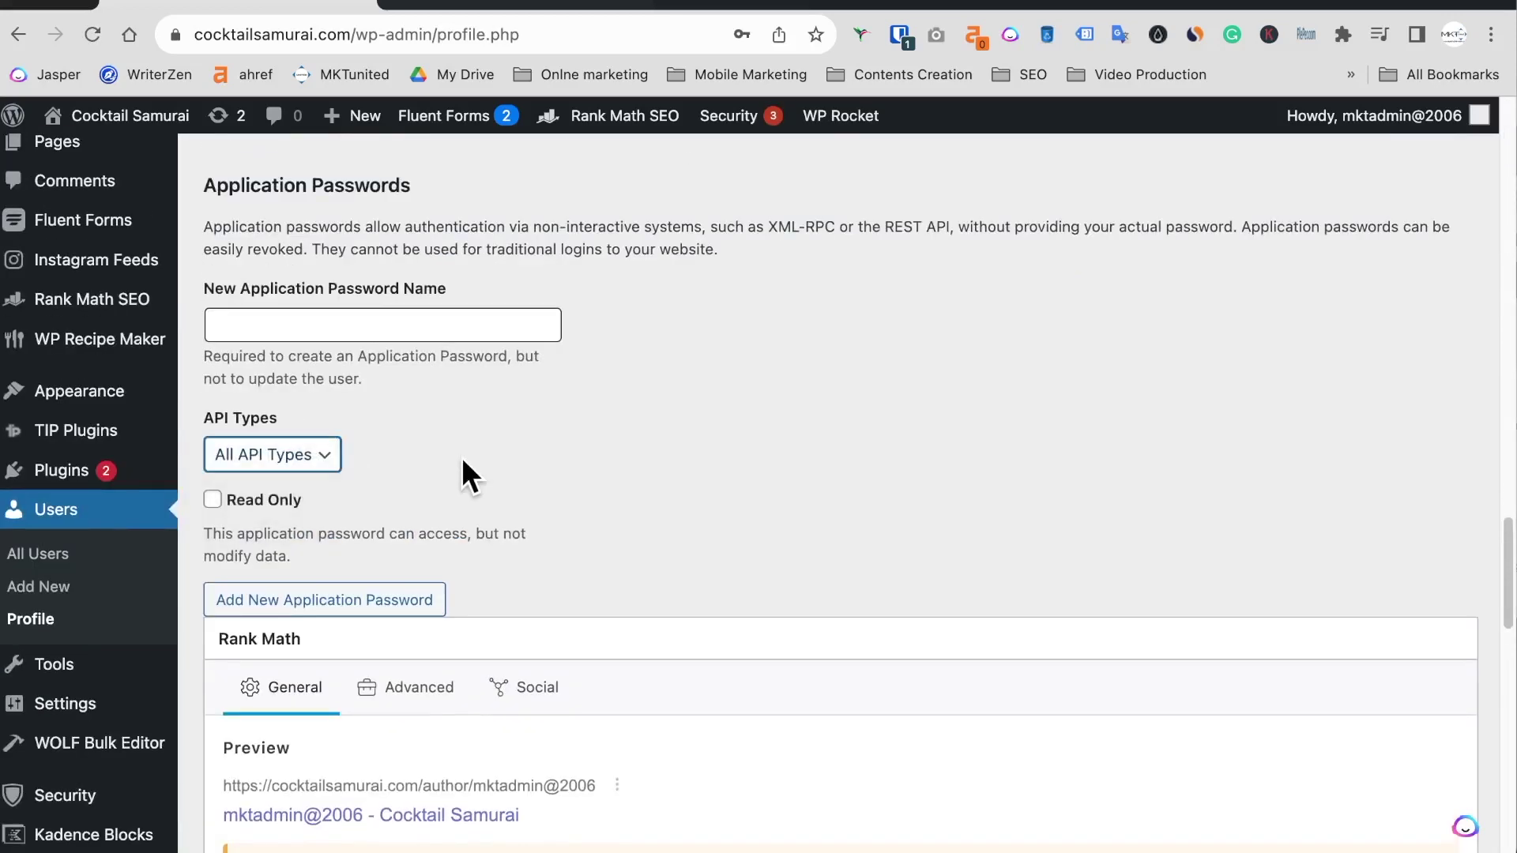
click(350, 320)
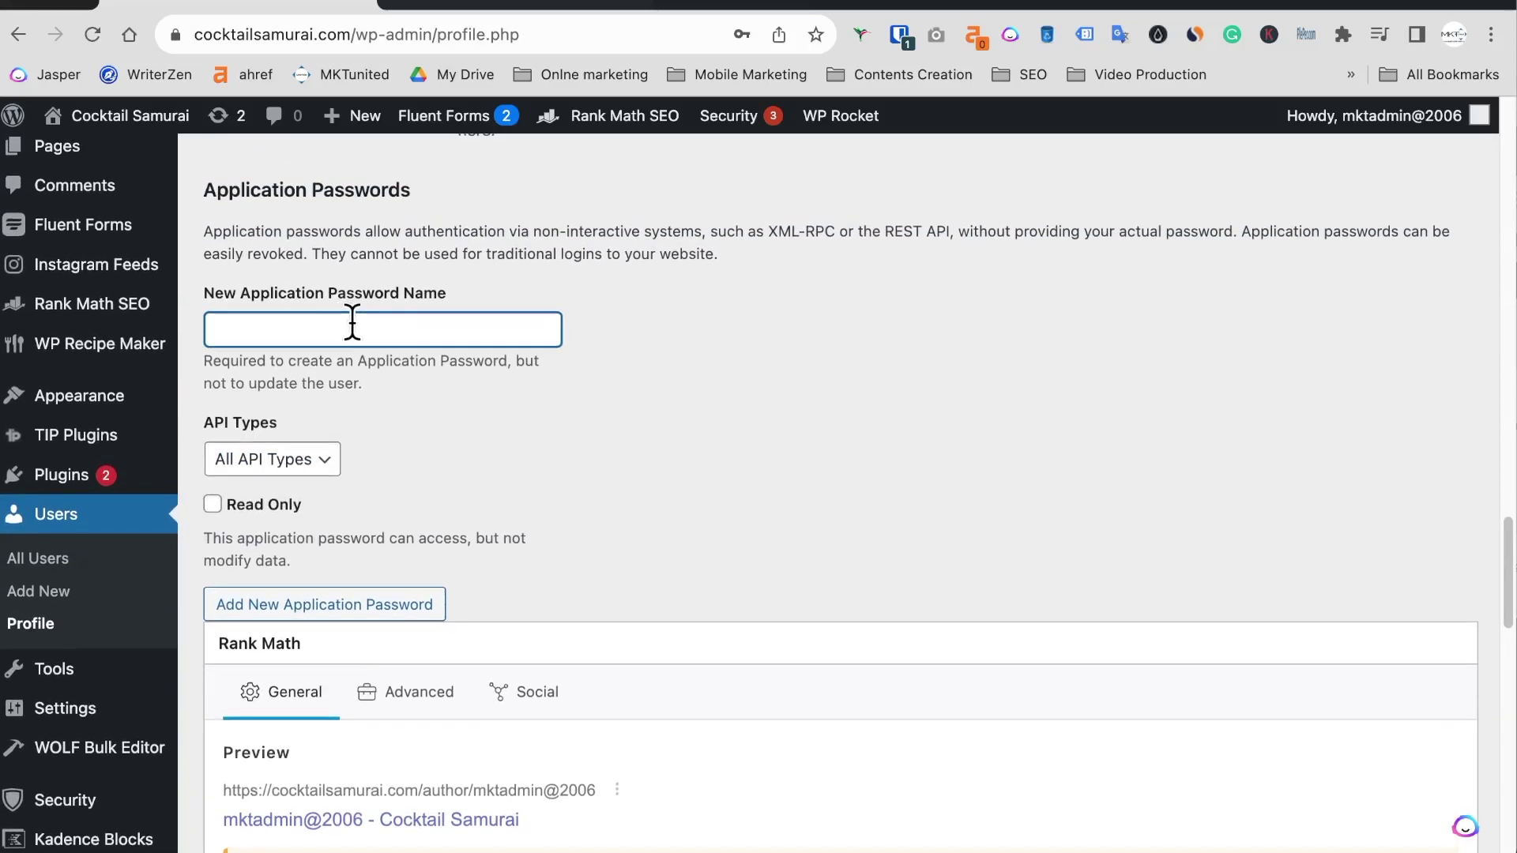
text(App1)
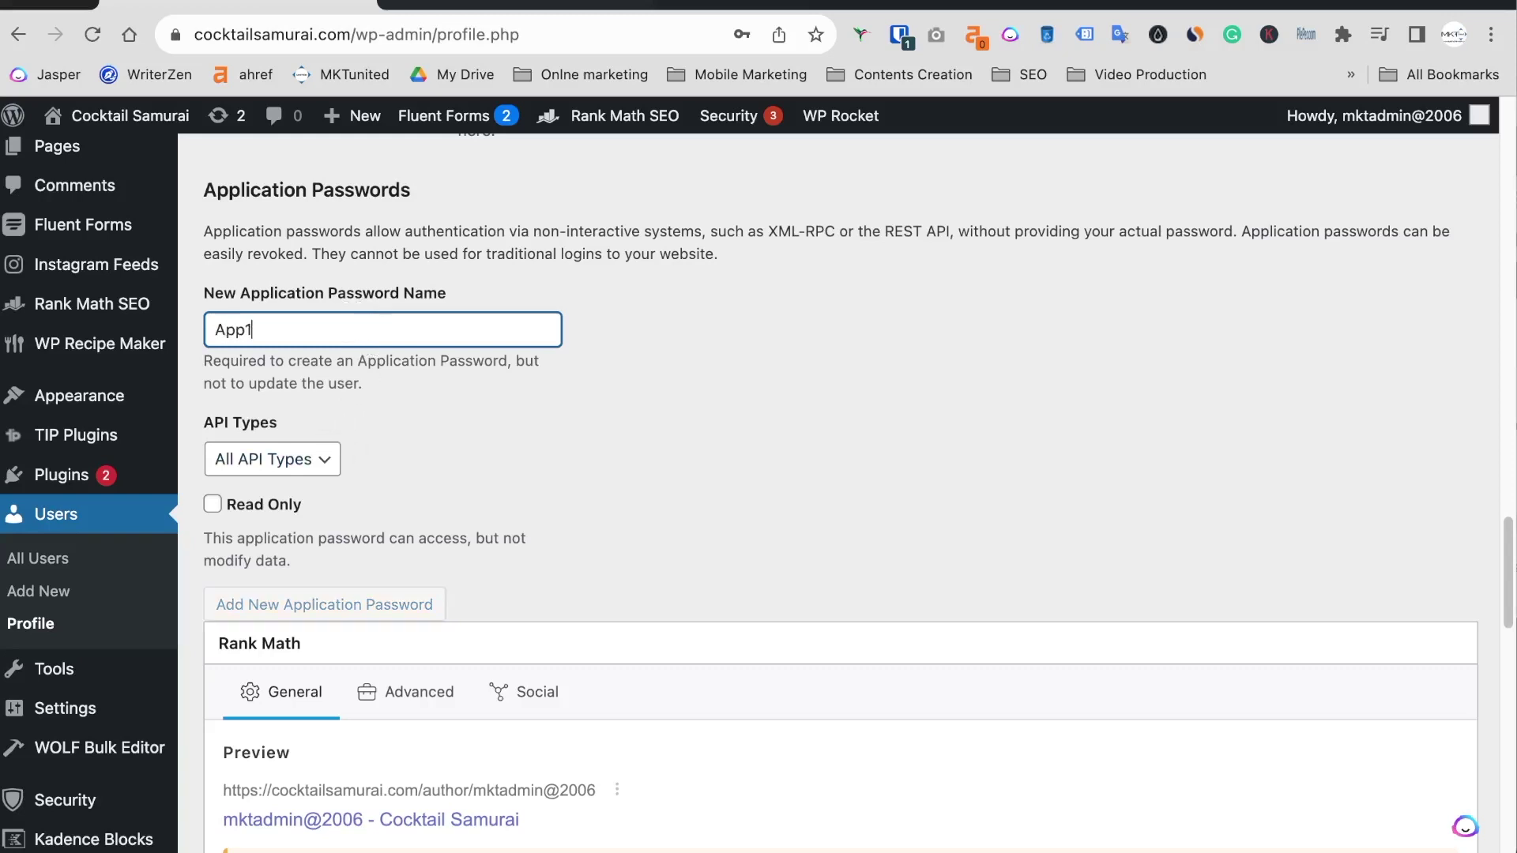
key(Return)
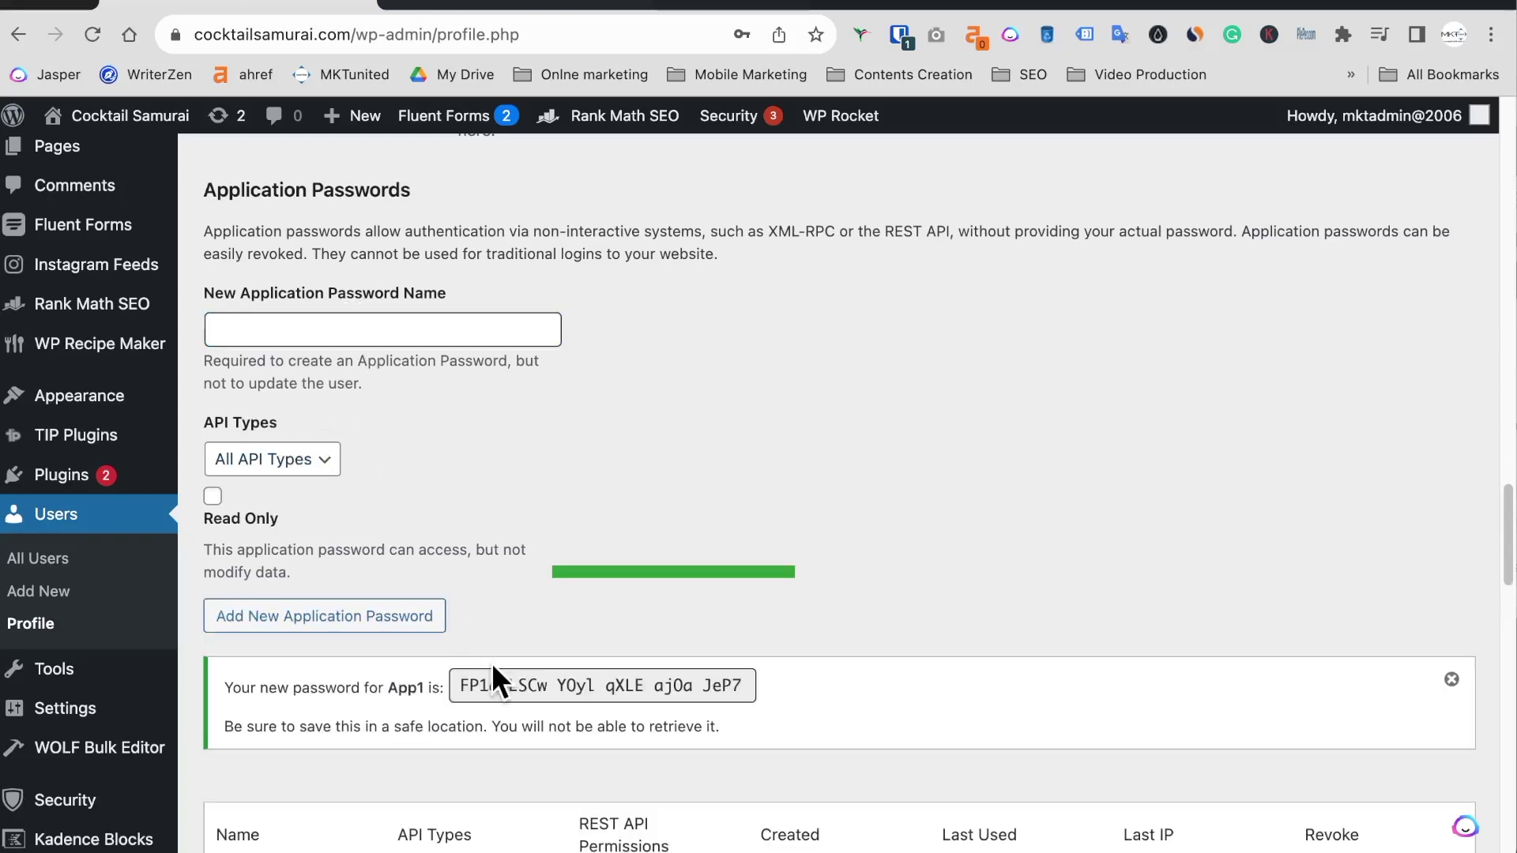